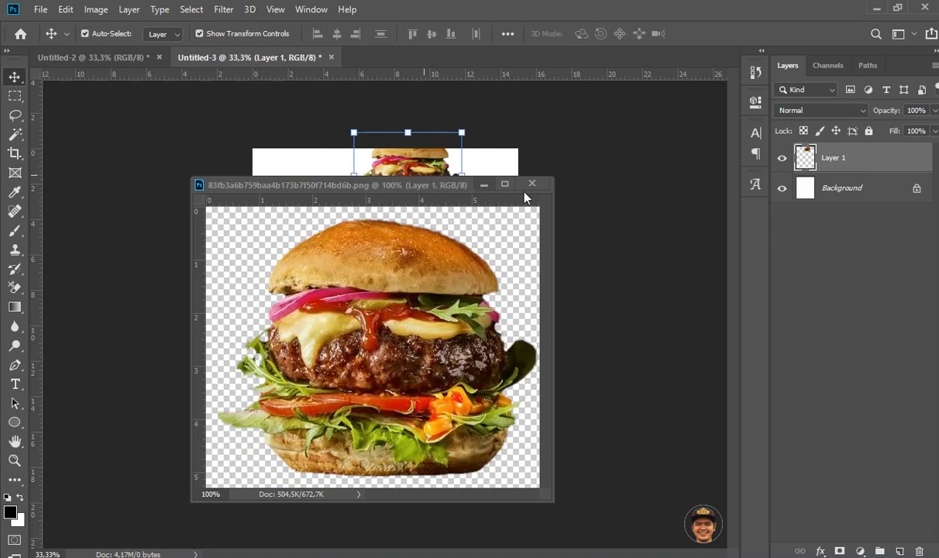
# Close the burger source image and move the burger layer to the middle of the white canvas
pyautogui.click(533, 184)
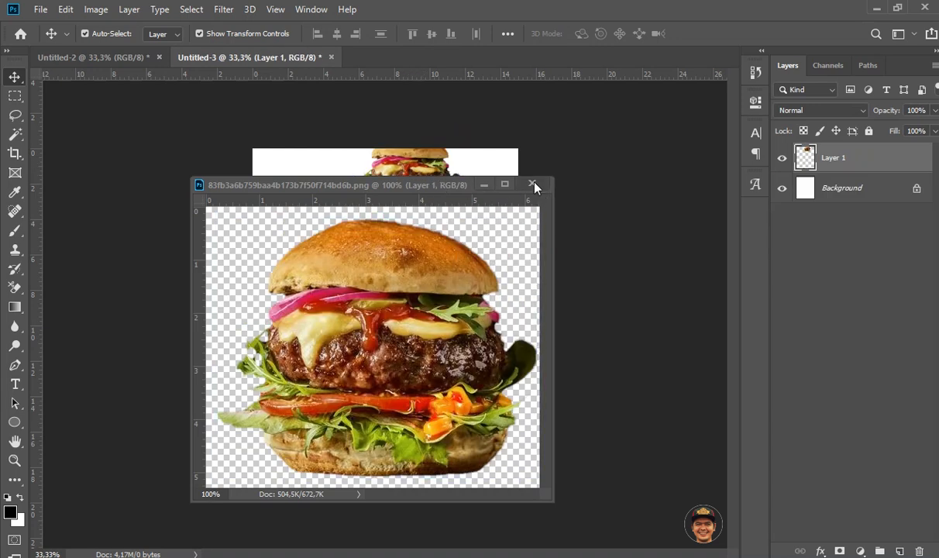
pyautogui.click(418, 170)
pyautogui.moveTo(419, 170); pyautogui.dragTo(401, 284)
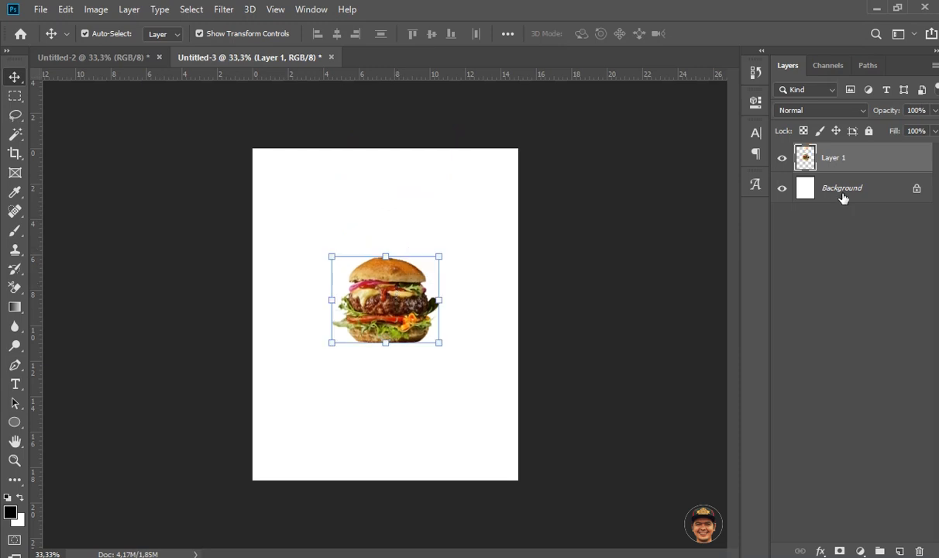
# Convert the burger layer to a Smart Object and enlarge it to about 217%, slightly below the canvas centre
pyautogui.rightClick(859, 162)
pyautogui.click(775, 203)
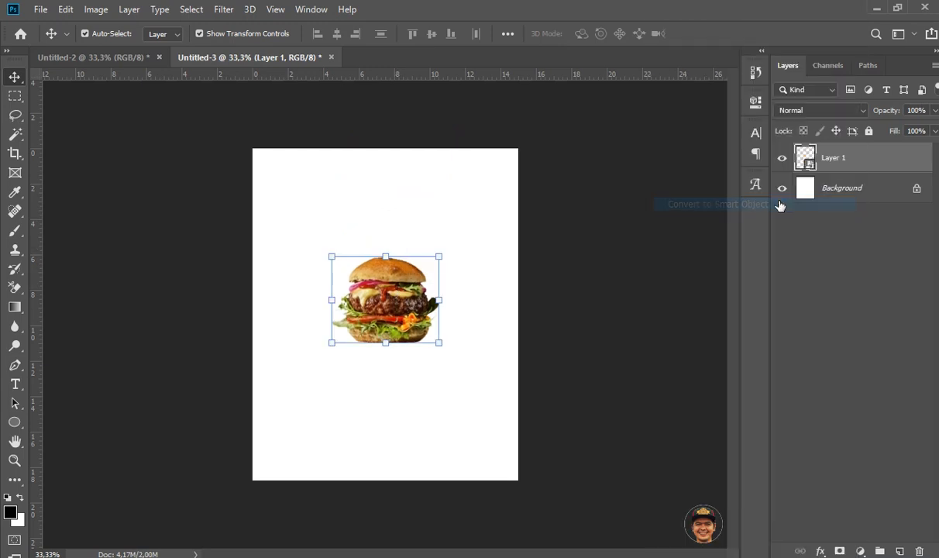
pyautogui.moveTo(436, 255); pyautogui.dragTo(520, 233)
pyautogui.moveTo(426, 282); pyautogui.dragTo(425, 317)
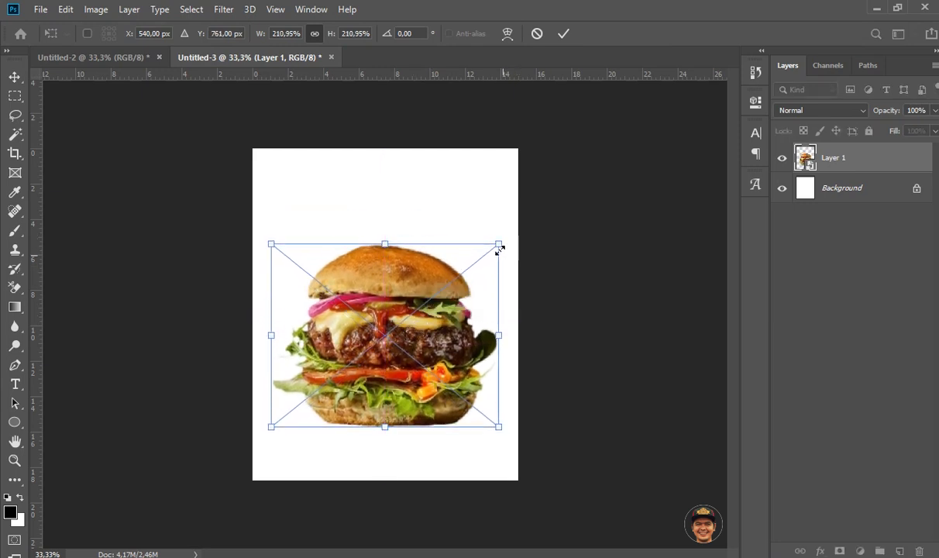
pyautogui.moveTo(499, 244); pyautogui.dragTo(504, 242)
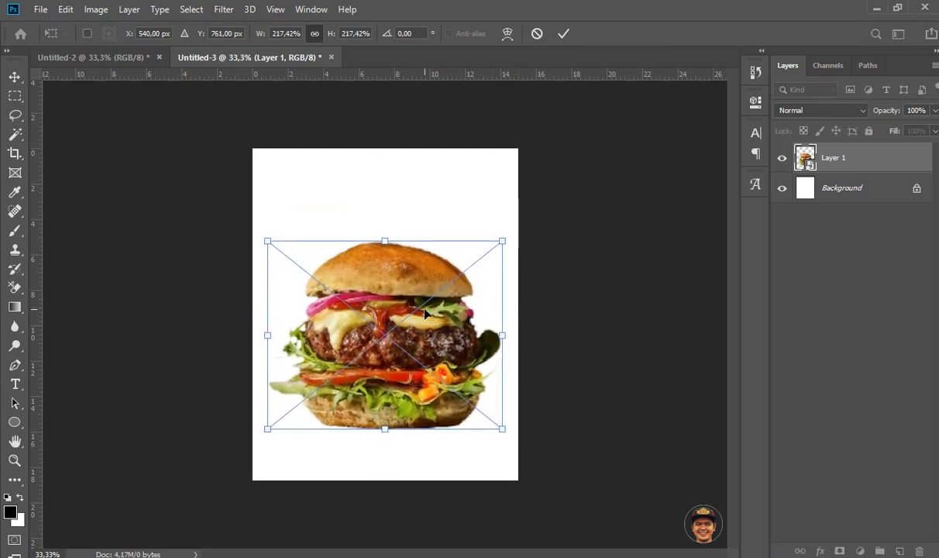
pyautogui.press('Return')
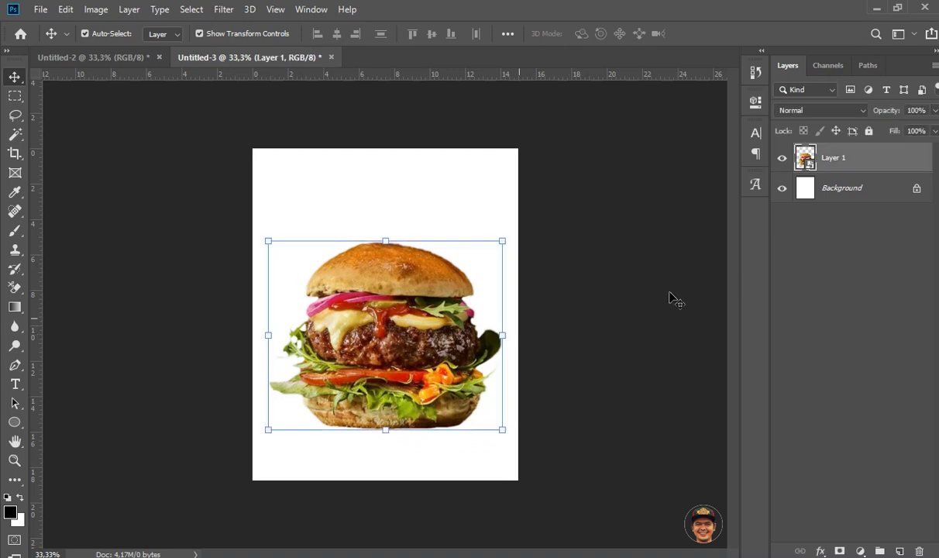
# Add a gradient fill above the Background layer and set its starting colour stop to dark red
pyautogui.click(864, 193)
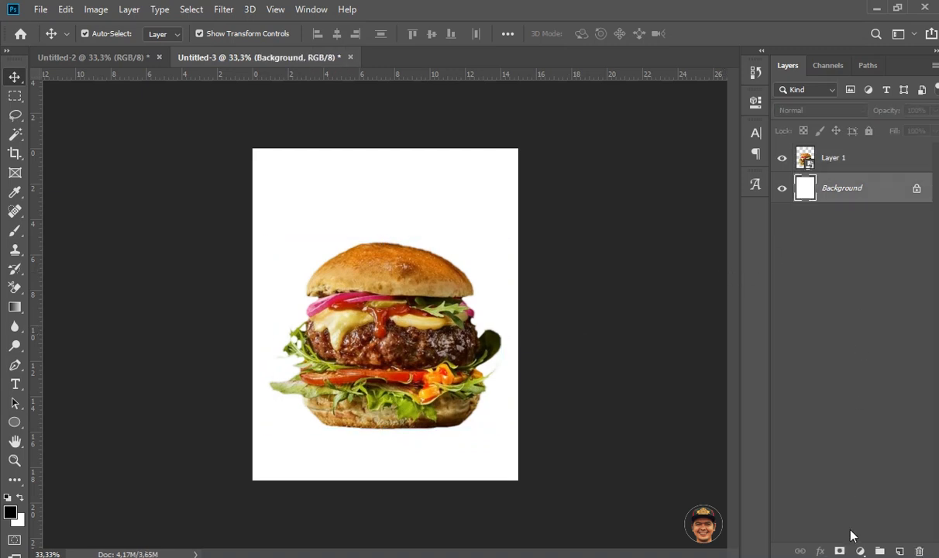
pyautogui.click(860, 551)
pyautogui.click(853, 305)
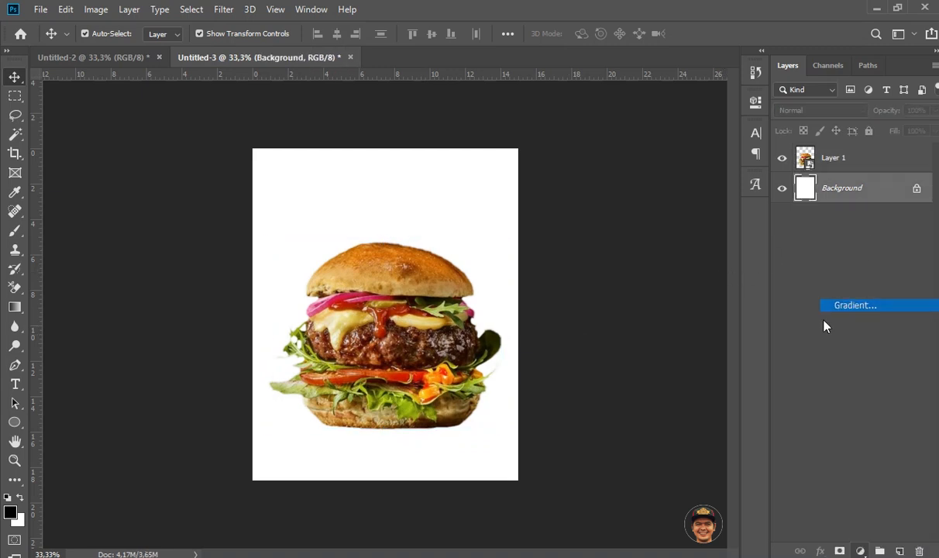
pyautogui.click(630, 163)
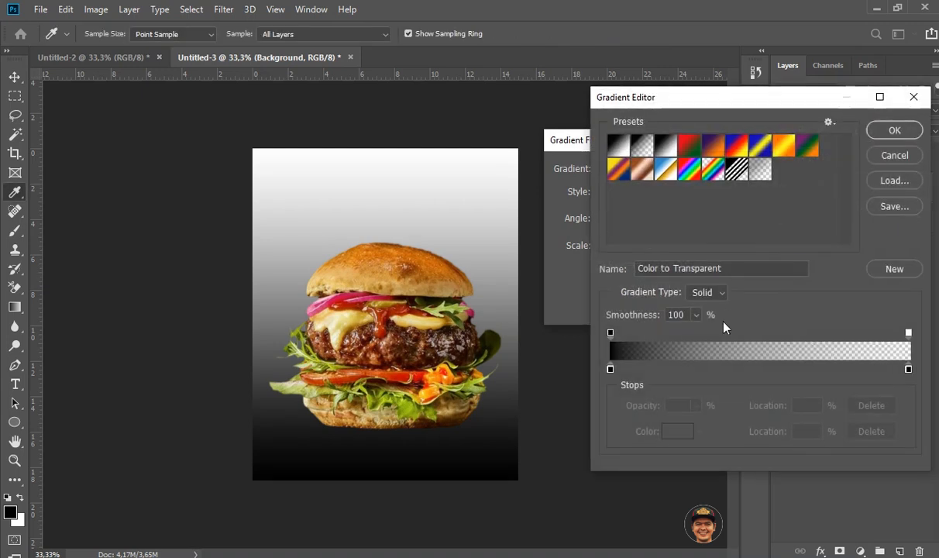
pyautogui.click(609, 369)
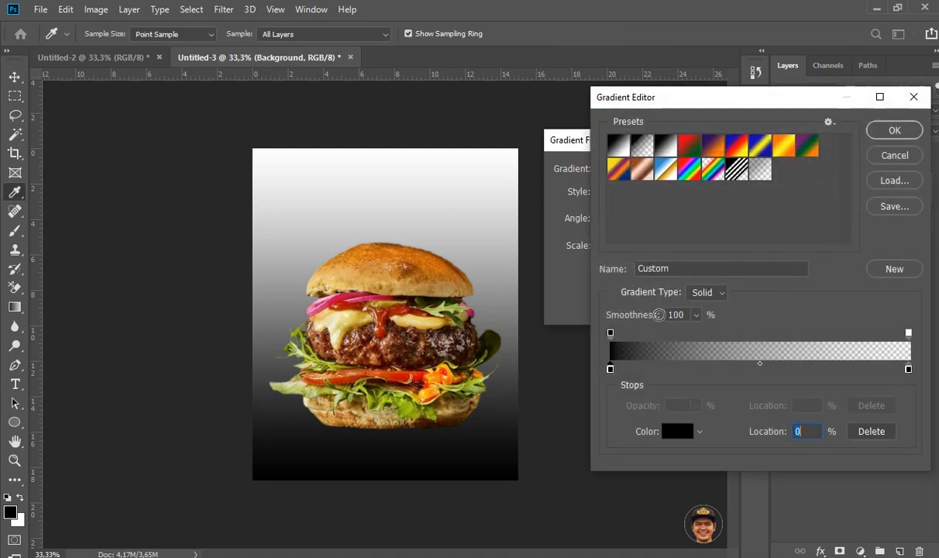
pyautogui.click(678, 430)
pyautogui.moveTo(664, 265); pyautogui.dragTo(706, 278)
pyautogui.click(849, 144)
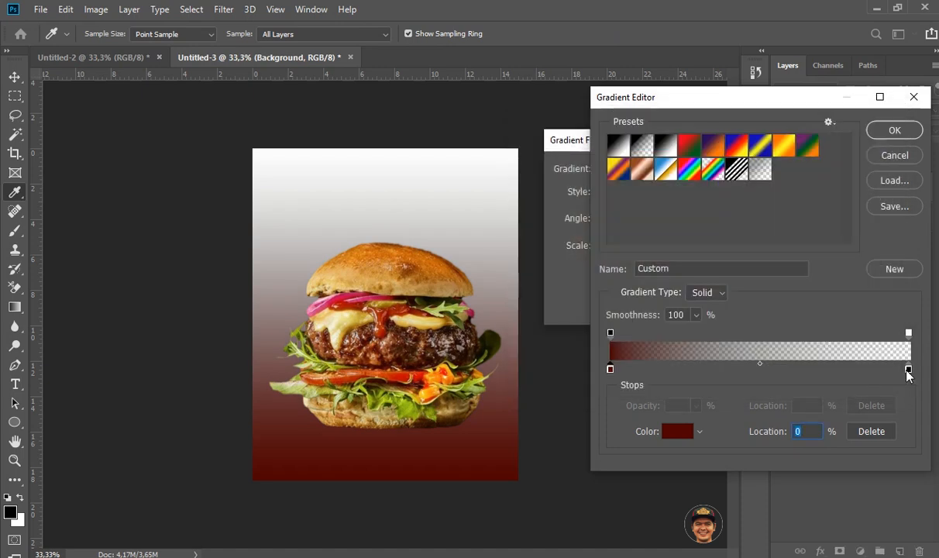
# Set the gradient's end colour stop to golden yellow efbb1e
pyautogui.click(908, 369)
pyautogui.click(667, 437)
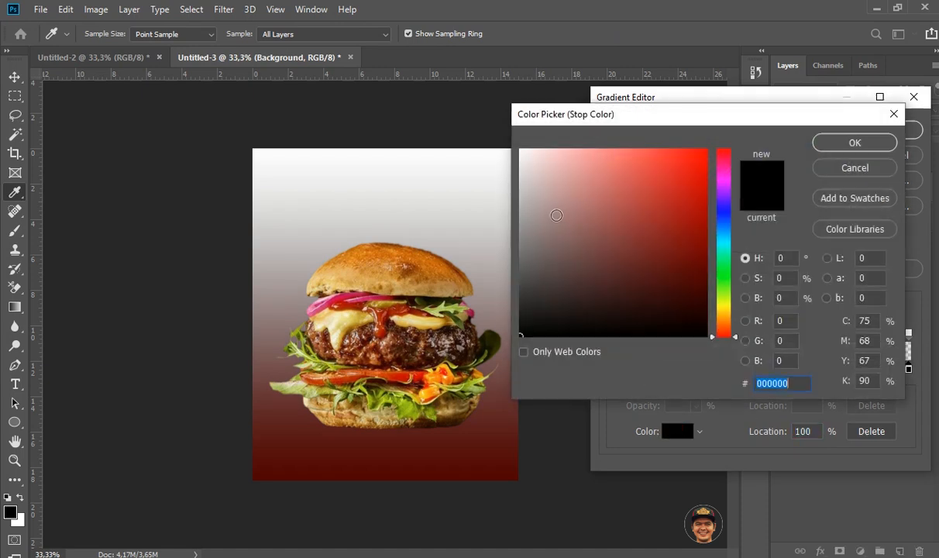
pyautogui.click(728, 310)
pyautogui.moveTo(684, 262)
pyautogui.mouseDown()
pyautogui.moveTo(633, 146)
pyautogui.moveTo(660, 158)
pyautogui.moveTo(640, 194)
pyautogui.moveTo(648, 174)
pyautogui.moveTo(686, 161)
pyautogui.mouseUp()
pyautogui.click(727, 307)
pyautogui.click(728, 314)
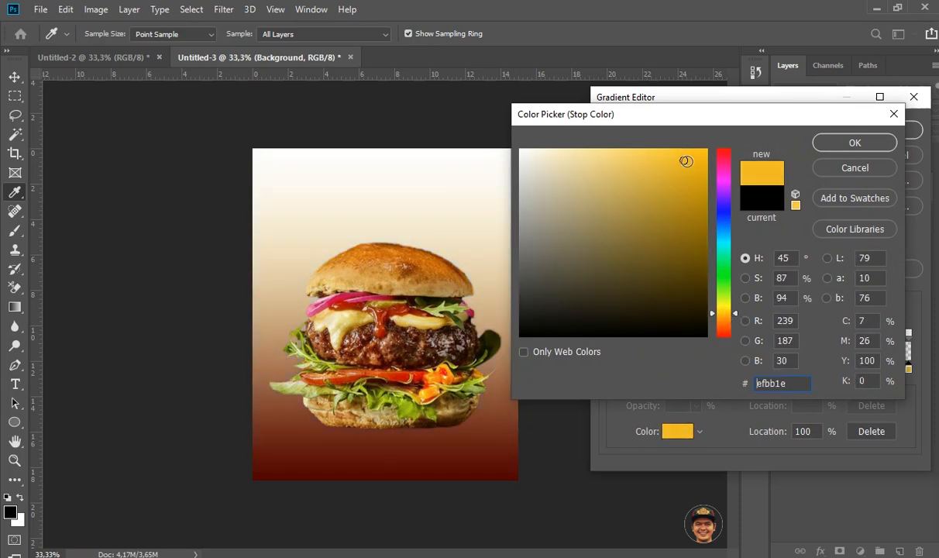
pyautogui.click(851, 144)
# Set the gradient's end opacity stop to 100%, move the dark red stop to 17%, and apply the fill
pyautogui.click(909, 333)
pyautogui.click(695, 406)
pyautogui.moveTo(692, 424); pyautogui.dragTo(794, 426)
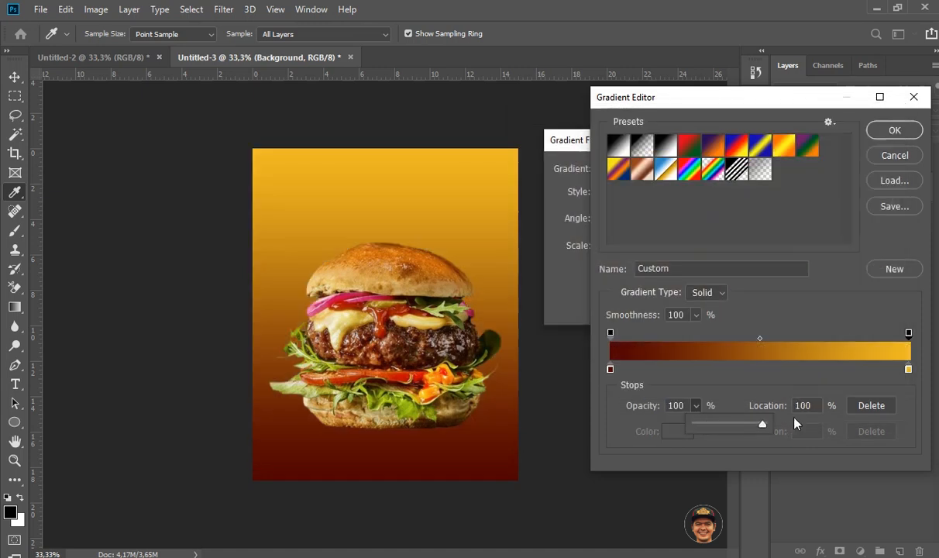
pyautogui.click(612, 371)
pyautogui.moveTo(610, 370); pyautogui.dragTo(661, 371)
pyautogui.click(893, 133)
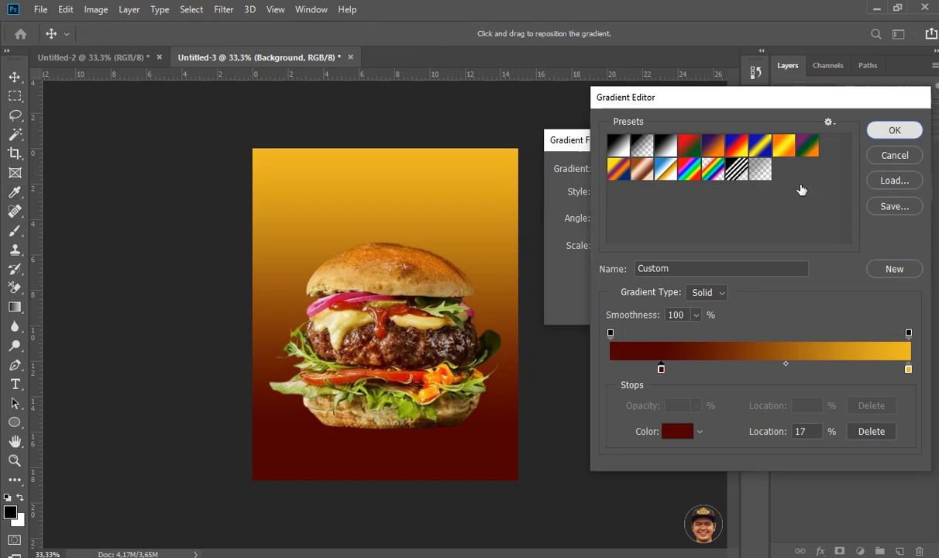
pyautogui.click(746, 169)
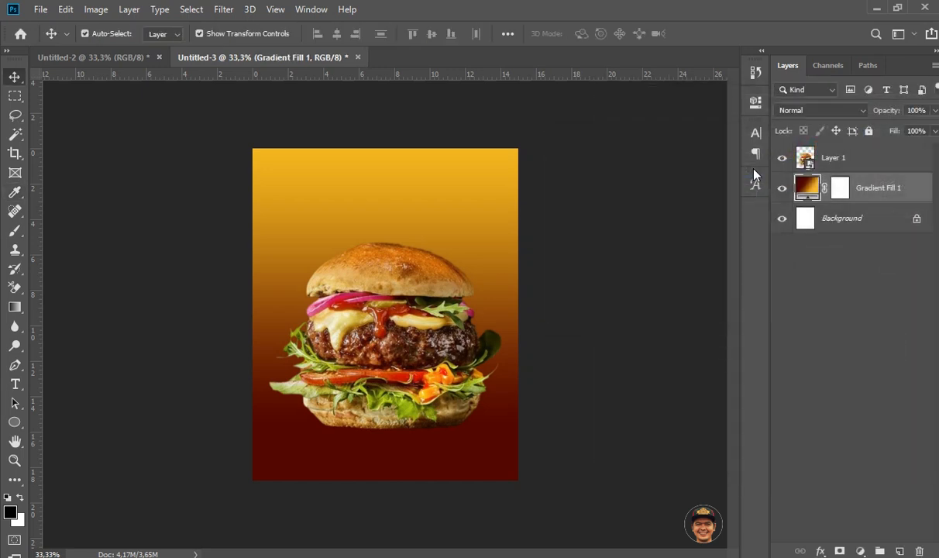
pyautogui.click(372, 369)
pyautogui.click(601, 377)
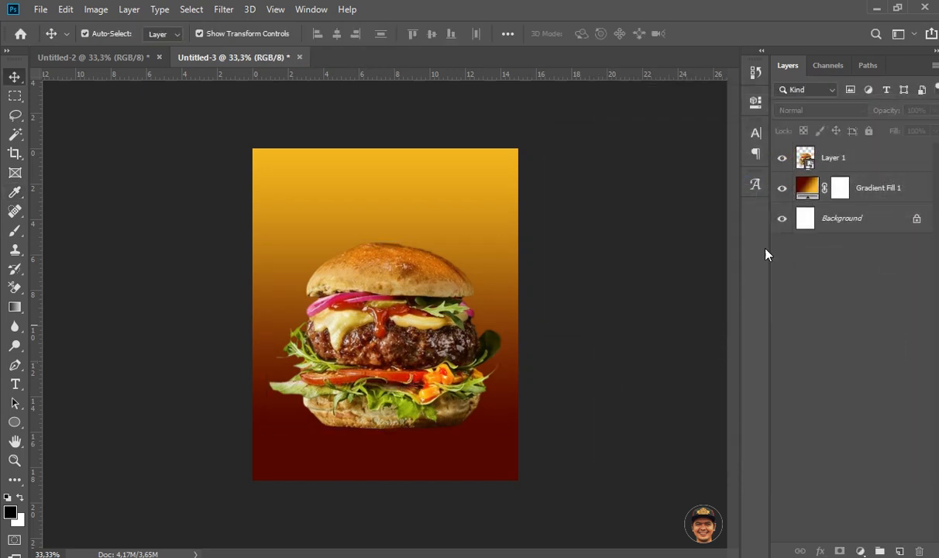
# Add a new layer above the gradient fill and paint a soft black shadow under the burger with a flattened 590 px brush
pyautogui.click(864, 215)
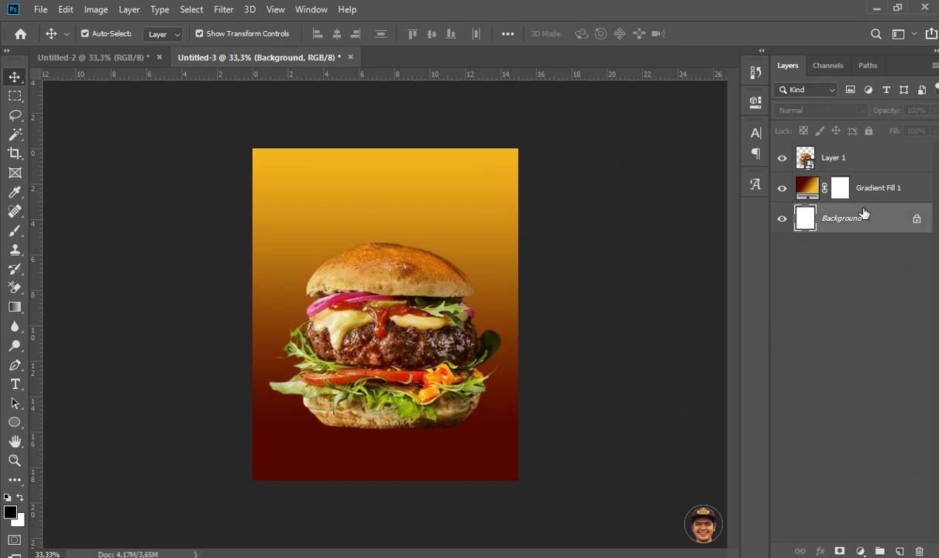
pyautogui.click(851, 191)
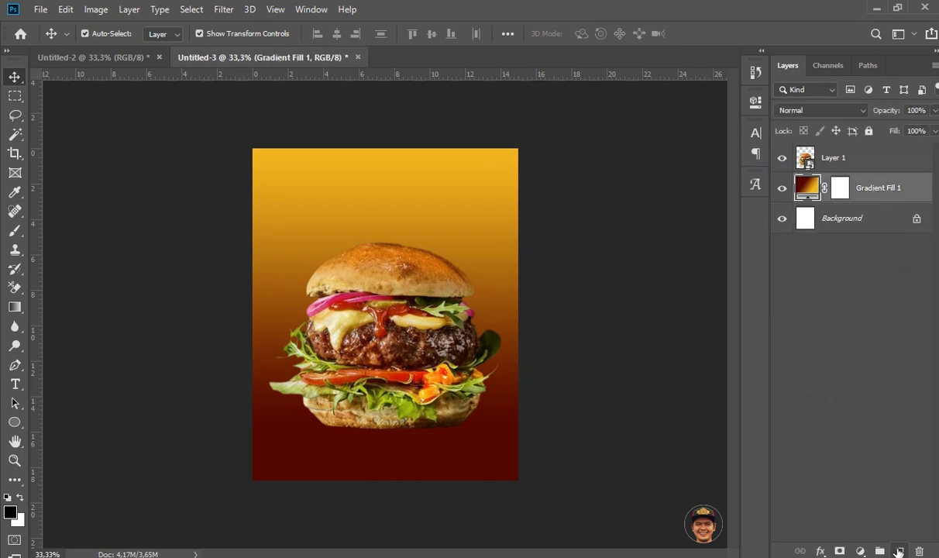
pyautogui.click(898, 551)
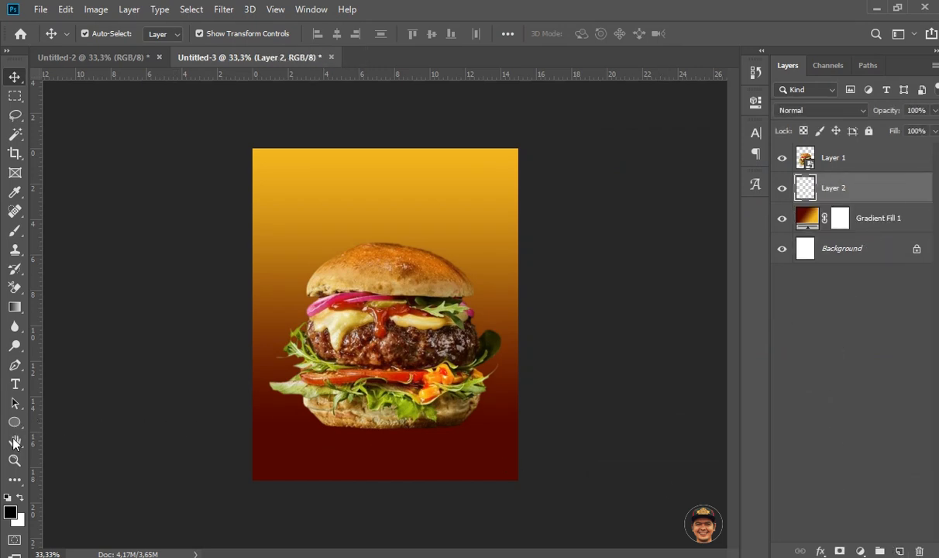
pyautogui.click(16, 231)
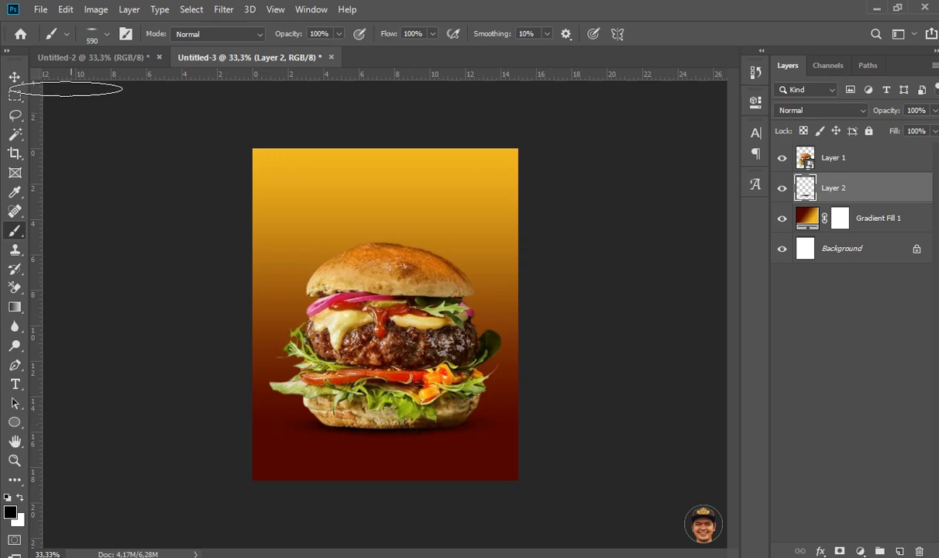
# Nudge the painted shadow vertically to fine-tune its position beneath the burger
pyautogui.click(15, 77)
pyautogui.press('Down')
pyautogui.press('Down')
pyautogui.press('Down')
pyautogui.press('Down')
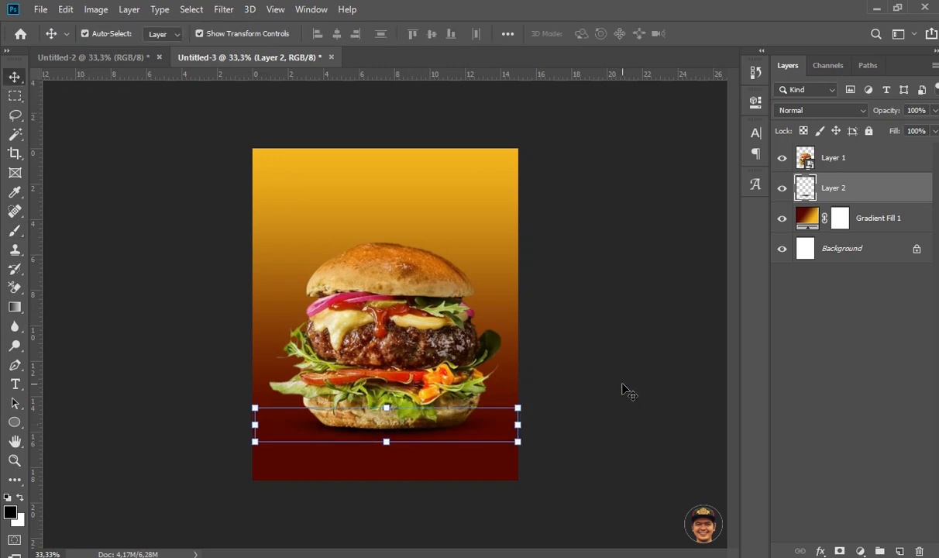
pyautogui.press('Up')
pyautogui.press('Up')
pyautogui.press('Up')
pyautogui.click(622, 385)
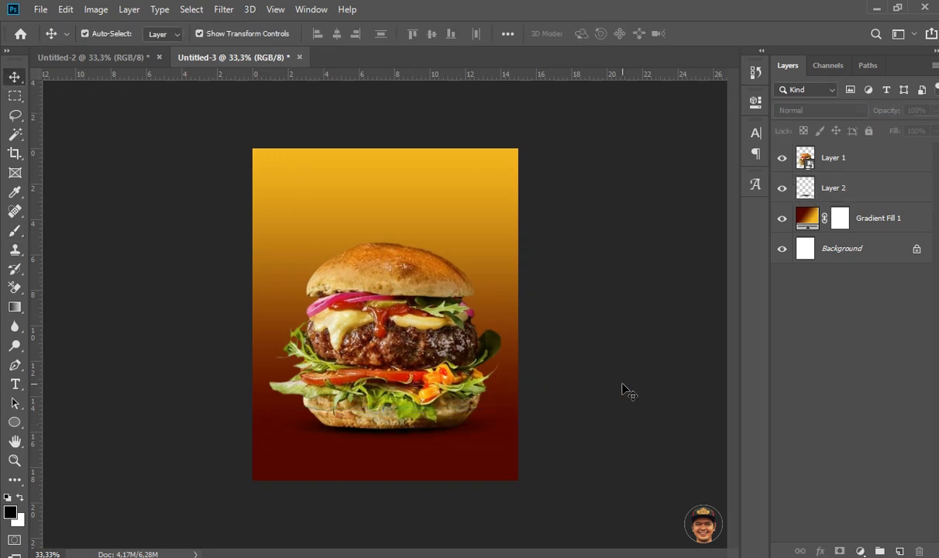
# Add a Levels adjustment clipped to the burger layer with input levels 15, 1.08 and 243
pyautogui.click(439, 326)
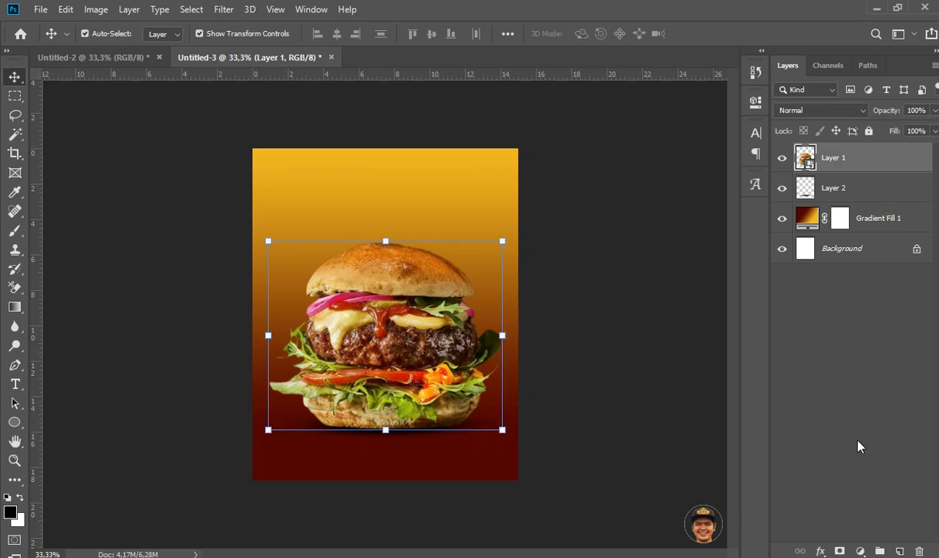
pyautogui.click(862, 549)
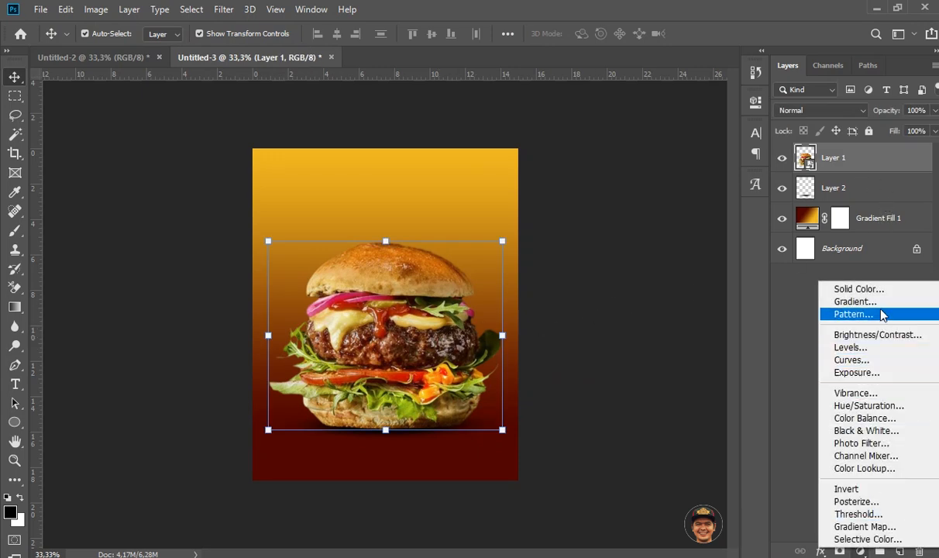
pyautogui.click(844, 347)
pyautogui.click(629, 347)
pyautogui.moveTo(635, 255); pyautogui.dragTo(637, 259)
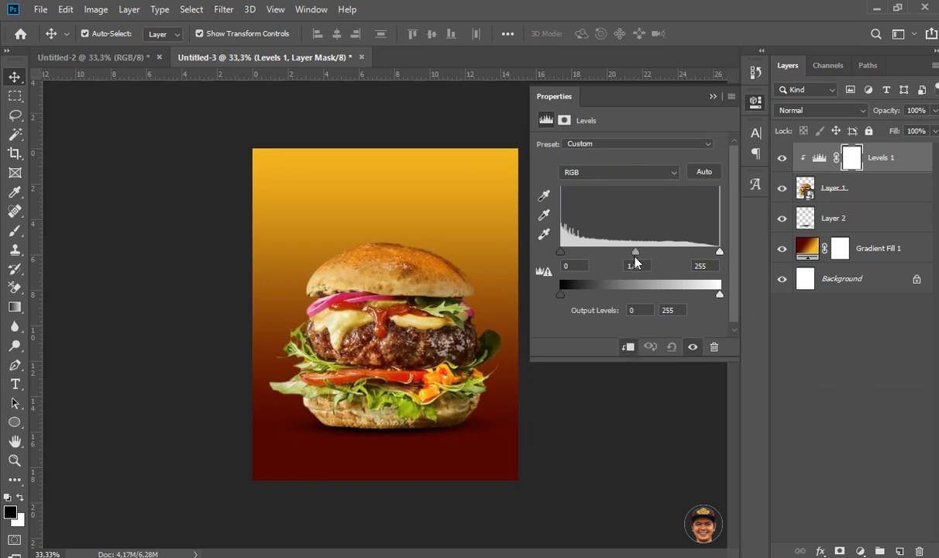
pyautogui.moveTo(570, 258); pyautogui.dragTo(574, 260)
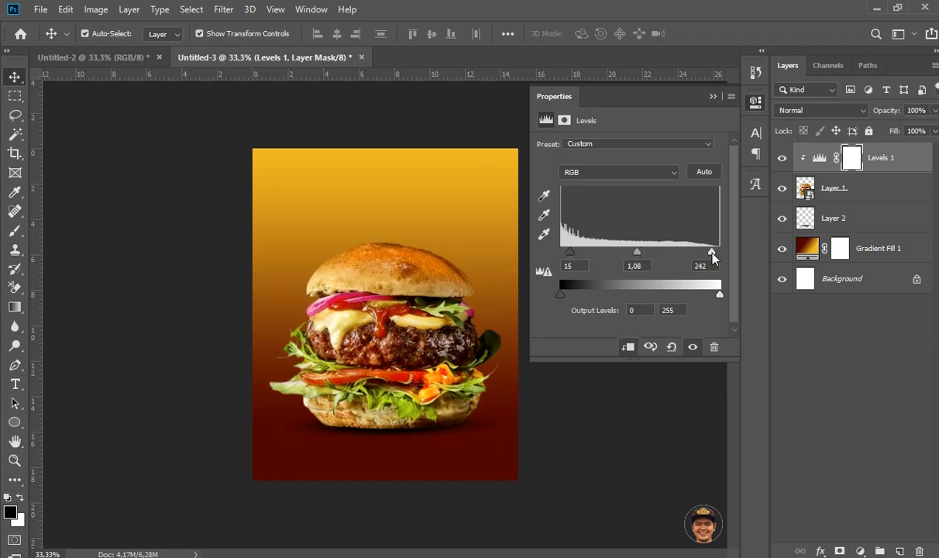
pyautogui.click(713, 97)
pyautogui.click(605, 262)
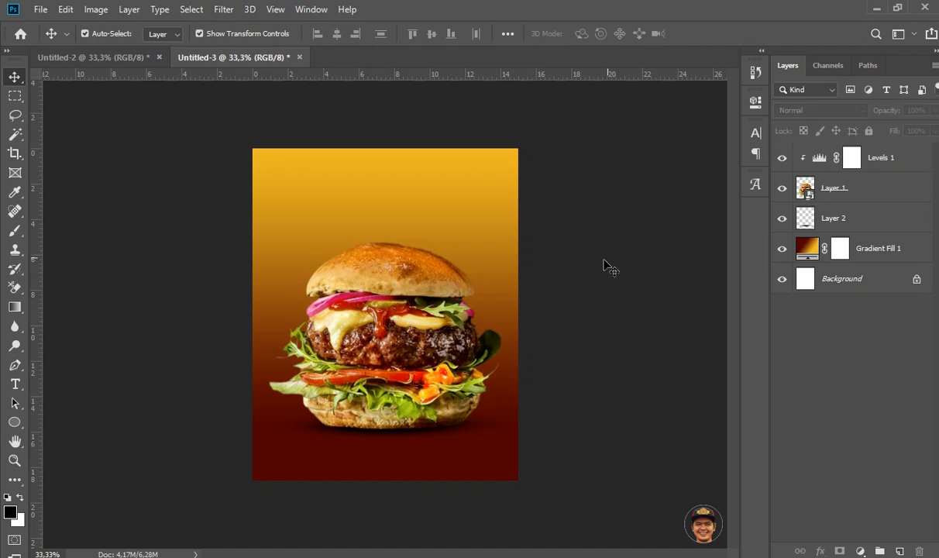
# Draw a 576 × 852 px rounded rectangle over the burger and set its corner radii to 25 px
pyautogui.click(13, 421)
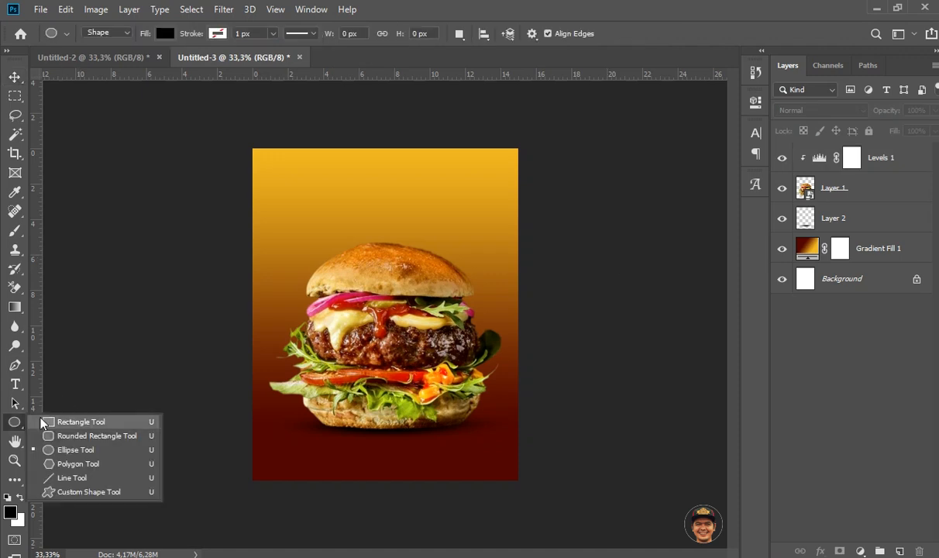
pyautogui.click(59, 436)
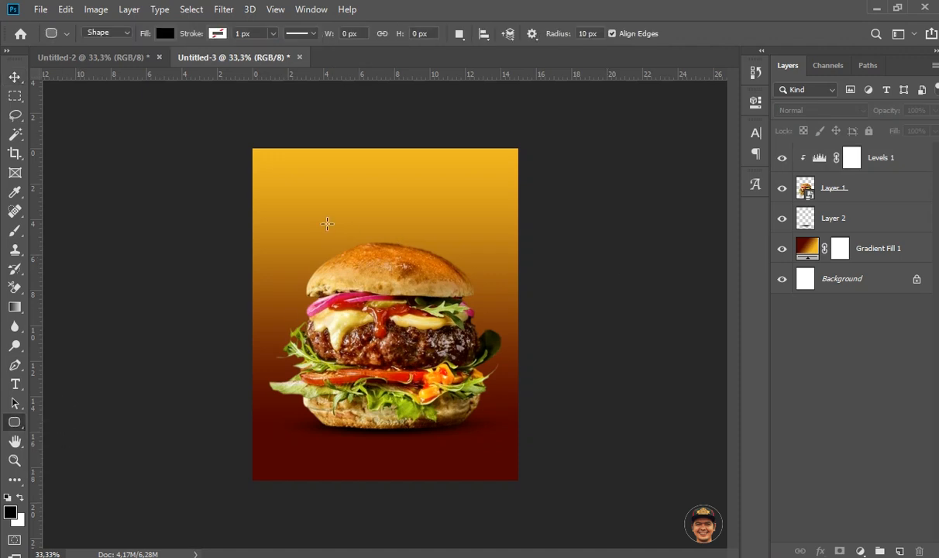
pyautogui.moveTo(321, 211); pyautogui.dragTo(462, 420)
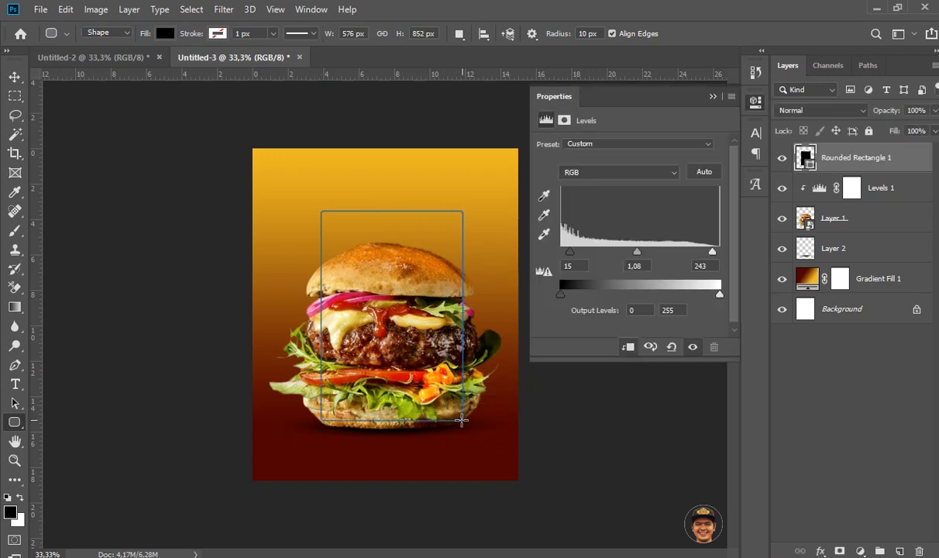
pyautogui.click(566, 243)
pyautogui.write('25')
pyautogui.press('Tab')
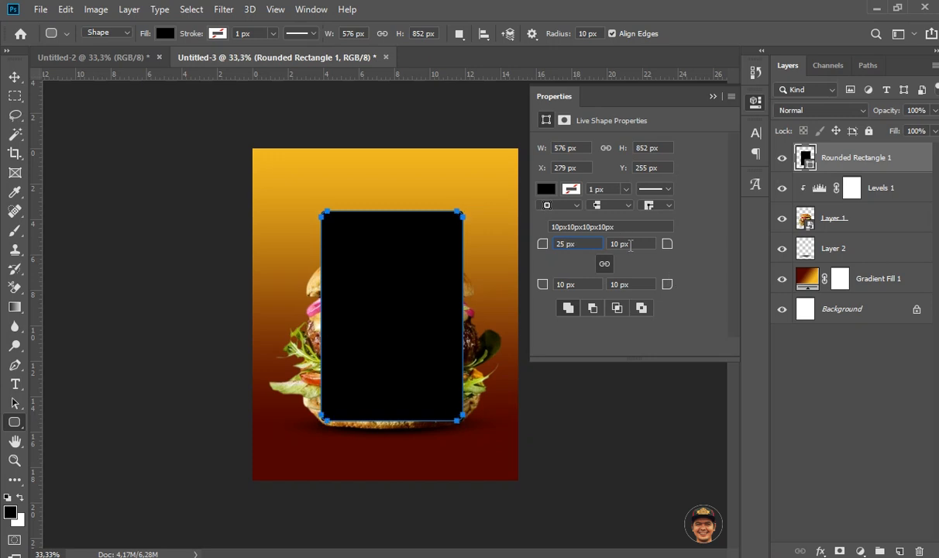
pyautogui.click(713, 98)
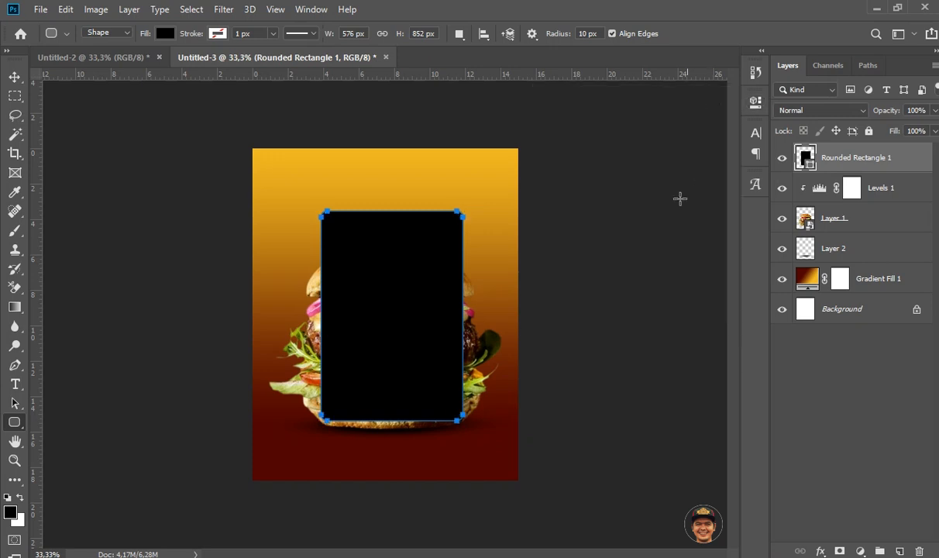
# Change the rounded rectangle's fill colour to dark red 840808
pyautogui.click(756, 133)
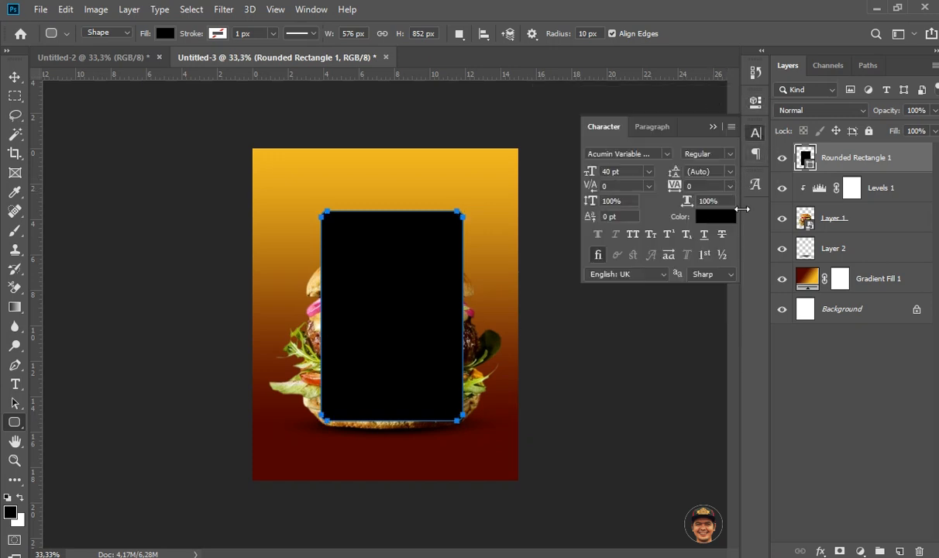
pyautogui.doubleClick(807, 159)
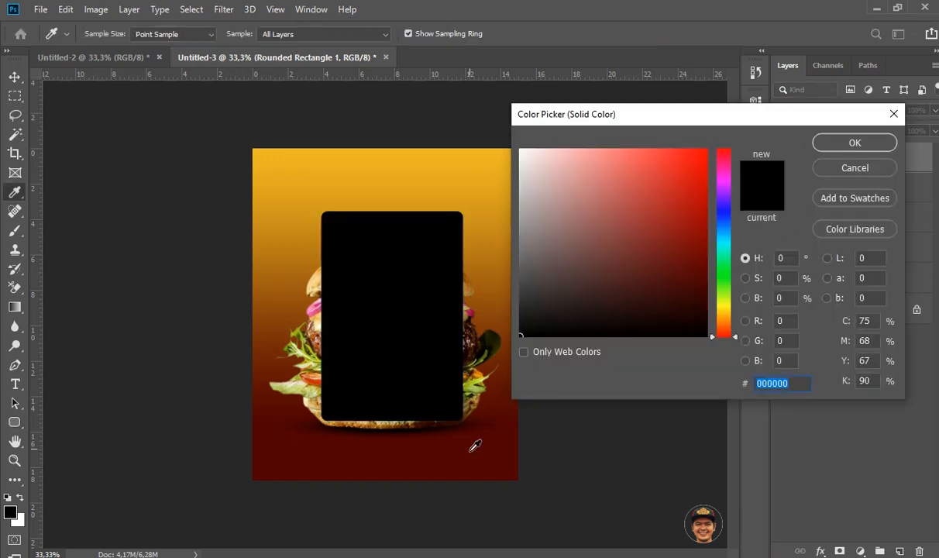
pyautogui.click(475, 446)
pyautogui.click(690, 246)
pyautogui.moveTo(690, 246); pyautogui.dragTo(695, 240)
pyautogui.click(853, 145)
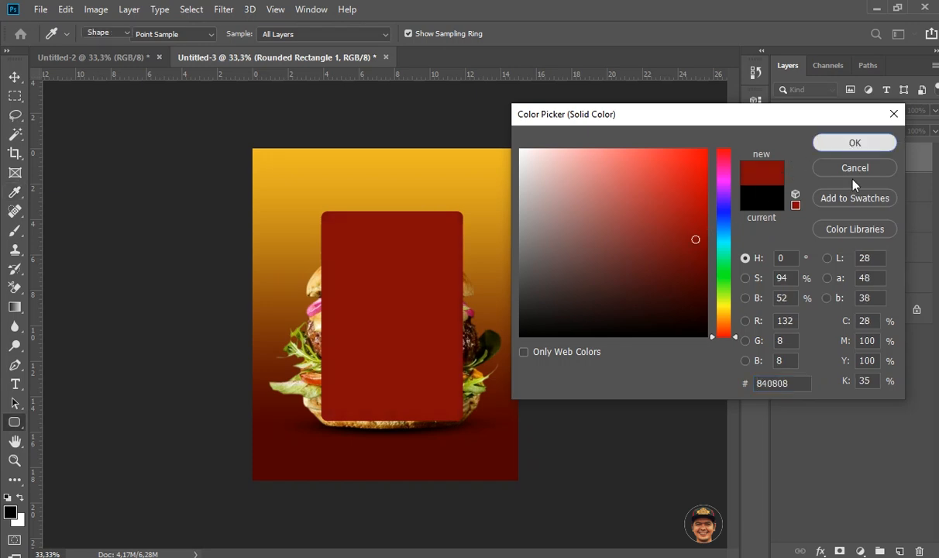
# Move the Rounded Rectangle 1 layer beneath the burger layer and shift the shape slightly upward on the canvas
pyautogui.moveTo(838, 151); pyautogui.dragTo(869, 236)
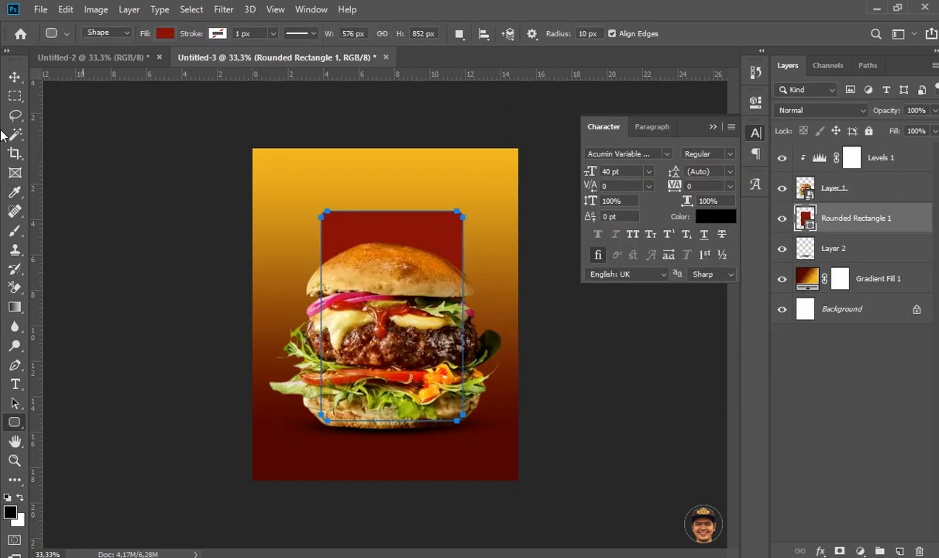
pyautogui.click(11, 75)
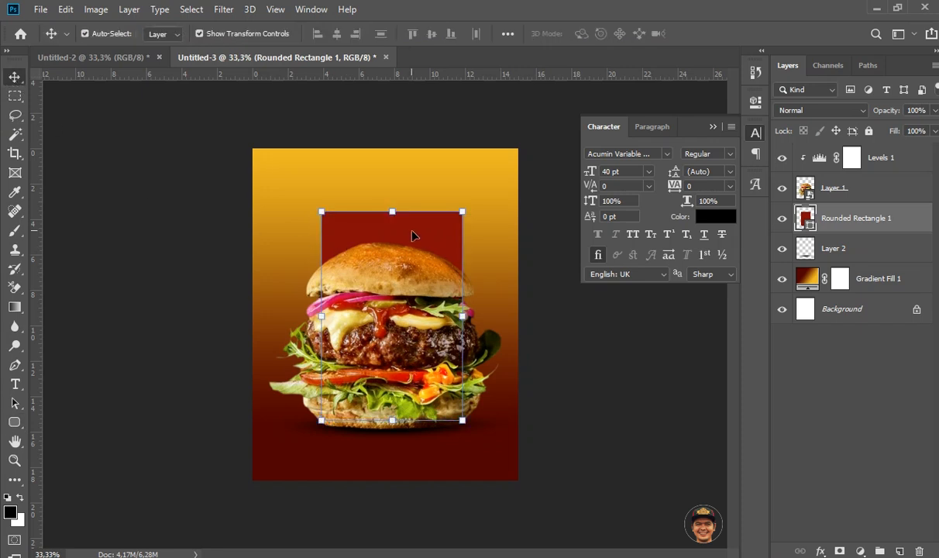
pyautogui.moveTo(421, 240); pyautogui.dragTo(422, 225)
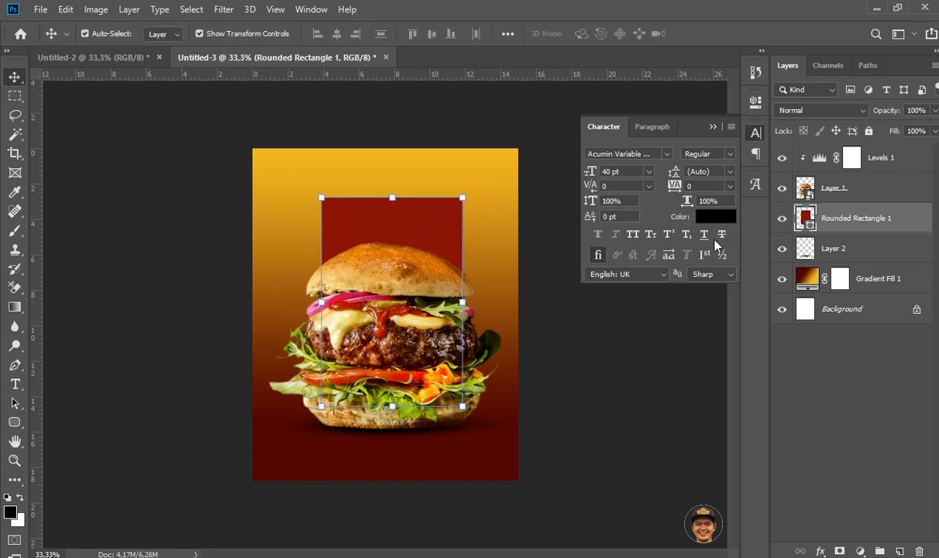
pyautogui.doubleClick(806, 218)
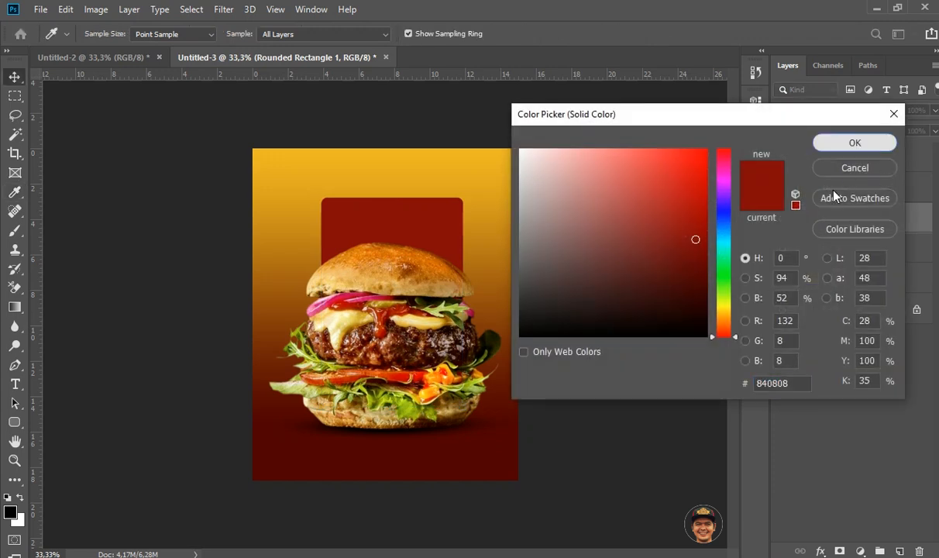
pyautogui.click(860, 168)
pyautogui.doubleClick(809, 223)
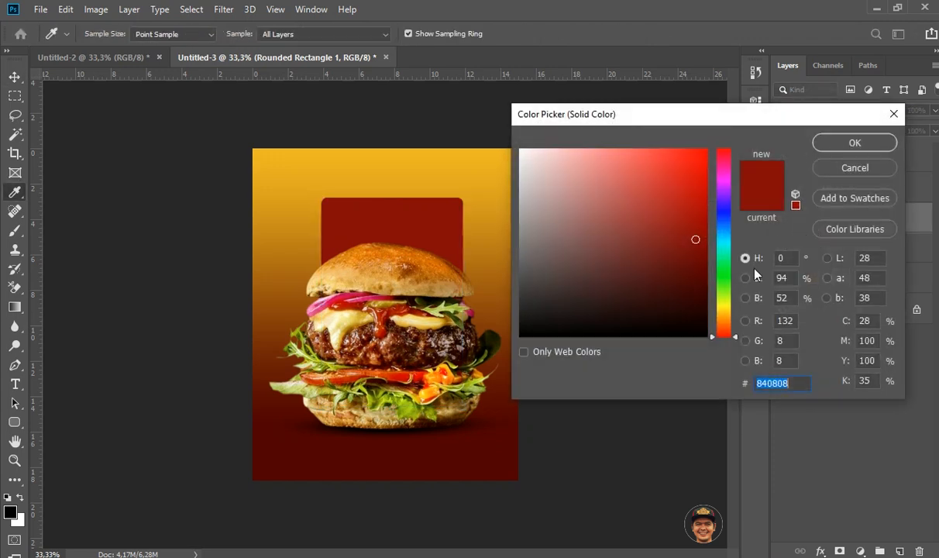
pyautogui.click(865, 163)
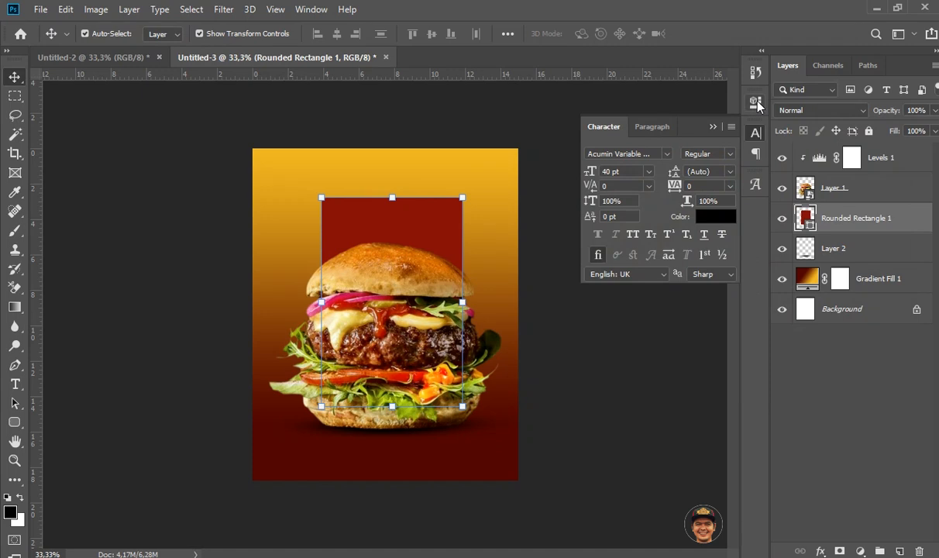
pyautogui.click(756, 102)
pyautogui.click(578, 246)
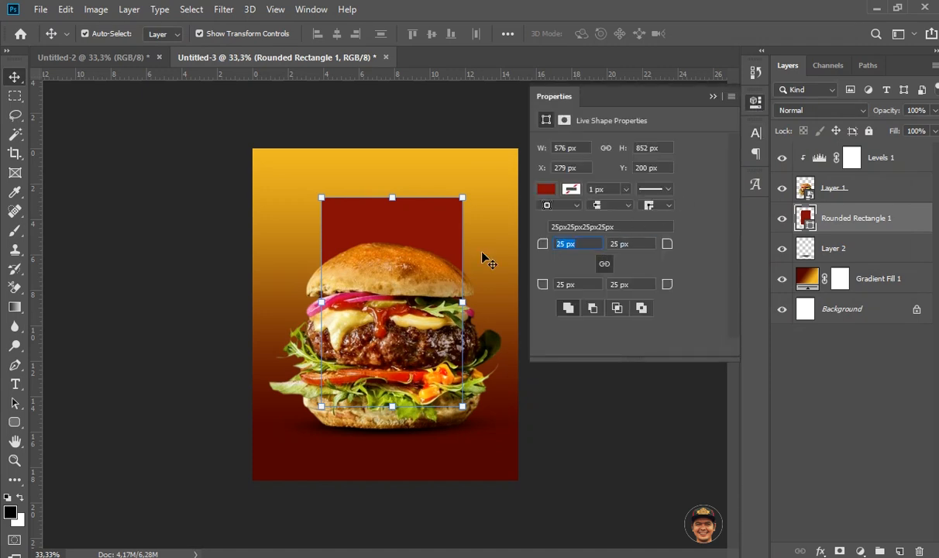
pyautogui.click(713, 96)
# Raise the red rounded rectangle further above the burger and centre it horizontally on the canvas
pyautogui.moveTo(413, 228); pyautogui.dragTo(408, 211)
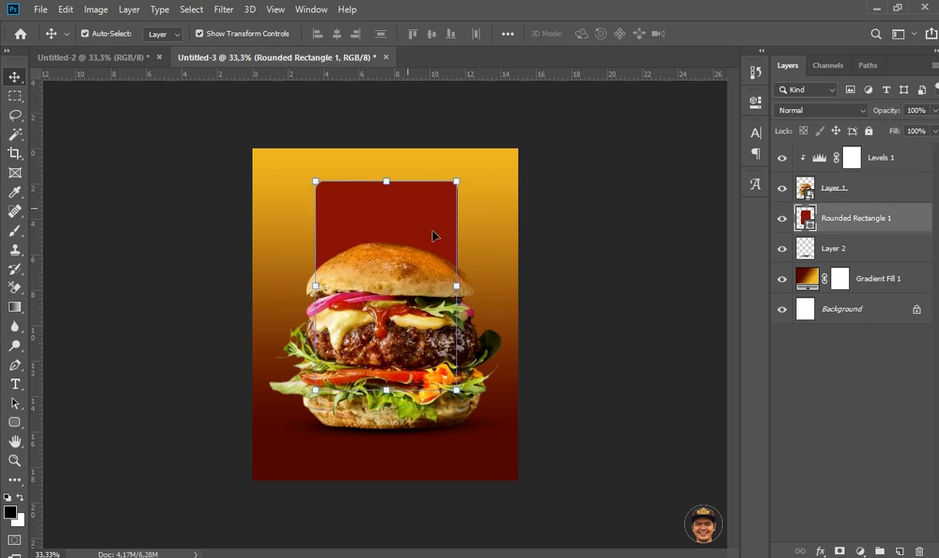
pyautogui.click(200, 11)
pyautogui.click(205, 27)
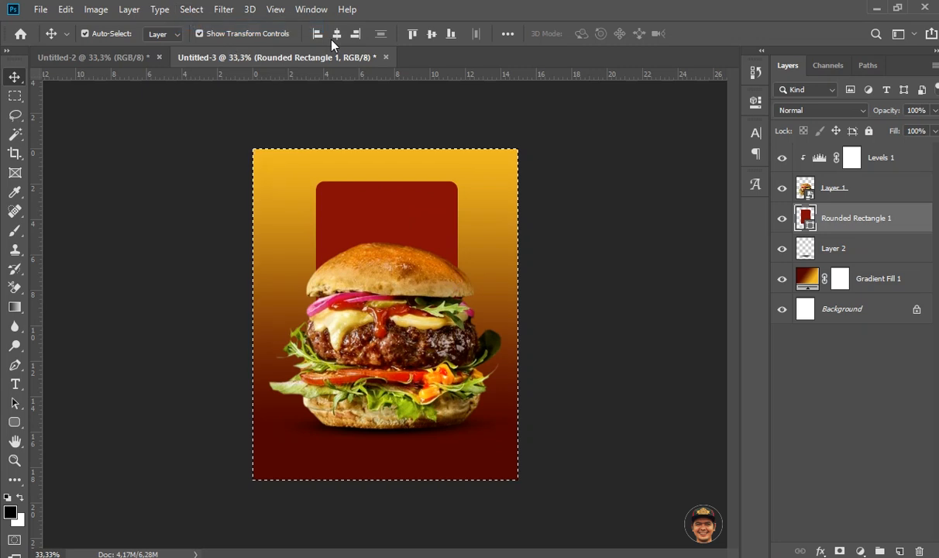
pyautogui.click(195, 11)
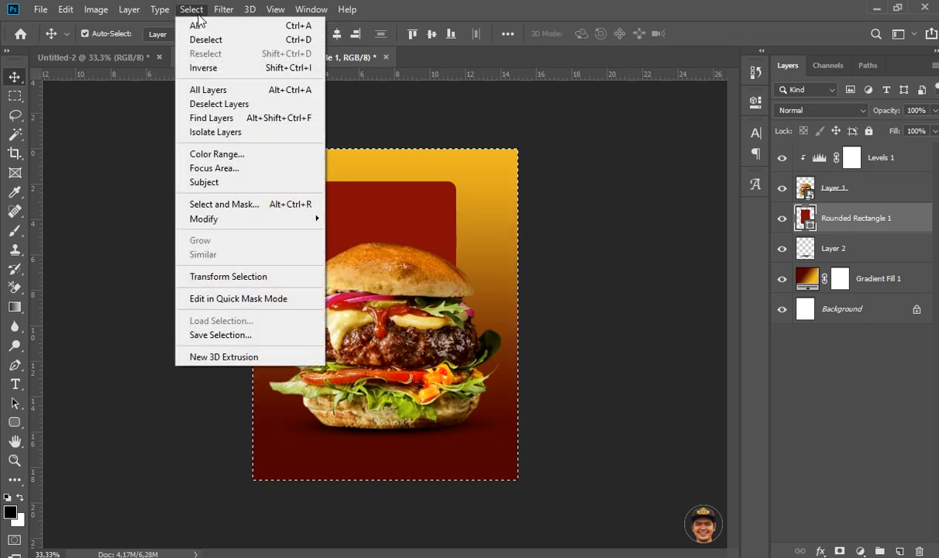
pyautogui.click(208, 39)
pyautogui.click(658, 361)
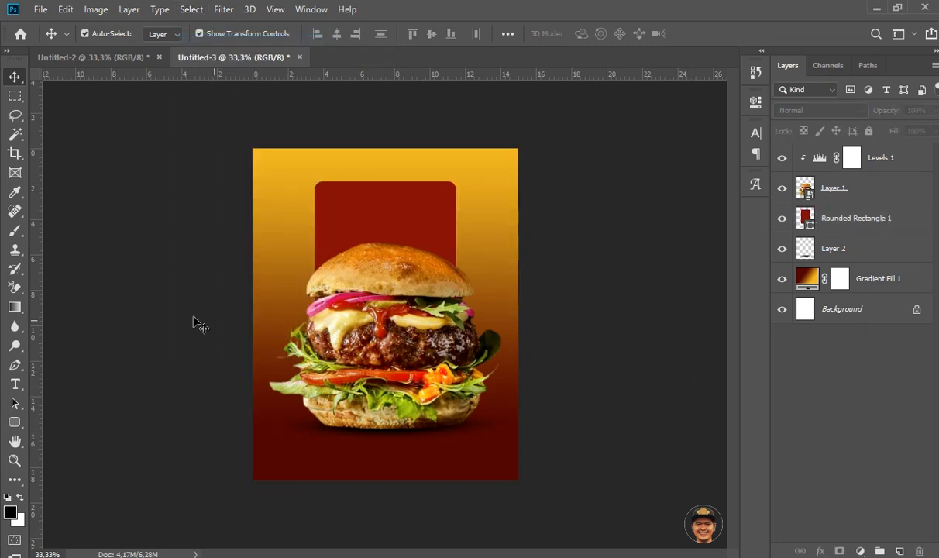
# Add the text "YOUR LOGO" above the red rectangle in 40 pt black Acumin Variable Concept Regular
pyautogui.click(15, 388)
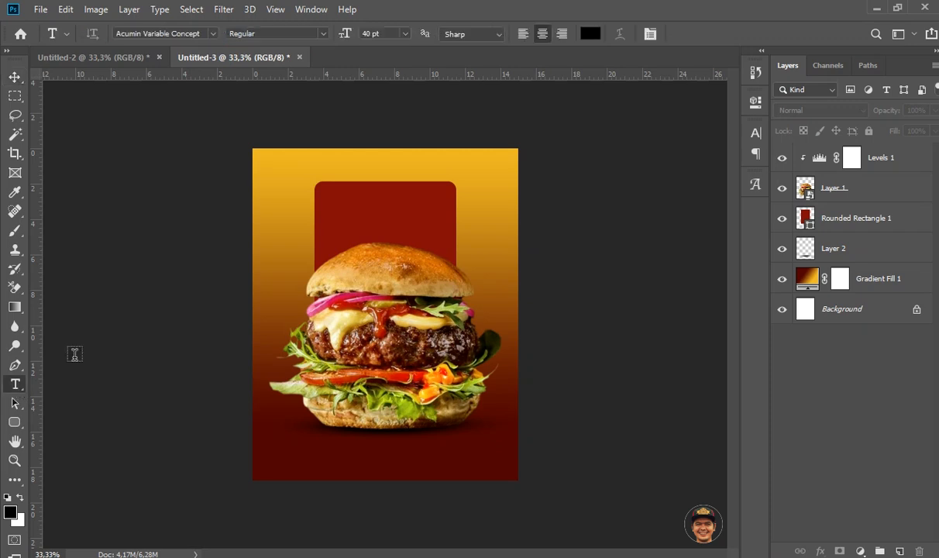
pyautogui.click(328, 165)
pyautogui.write('YOUR LOGO')
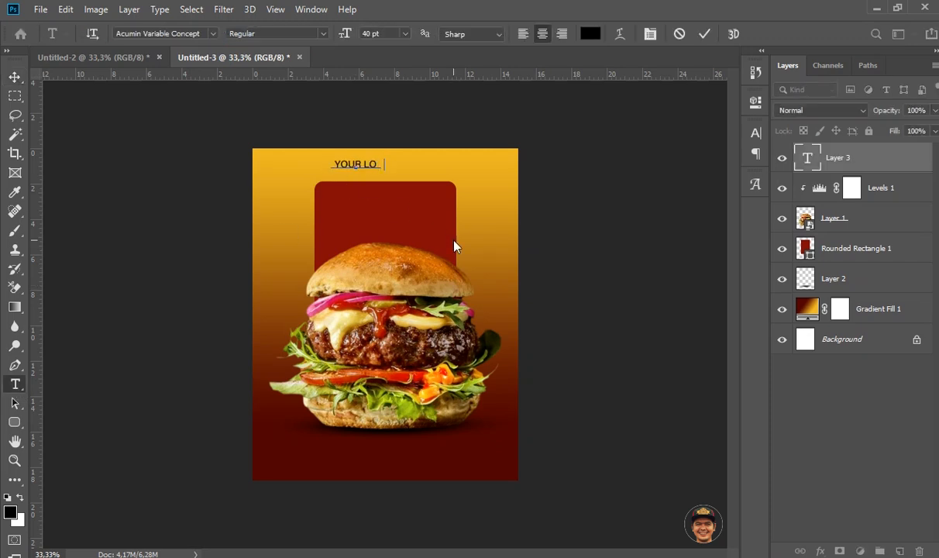
pyautogui.click(13, 78)
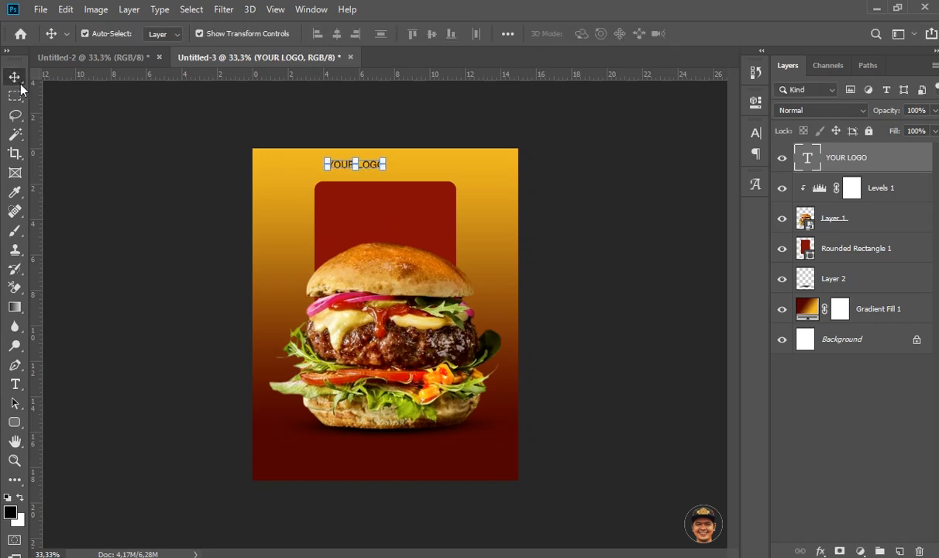
# Centre the YOUR LOGO text horizontally on the canvas and clear the selection
pyautogui.click(192, 10)
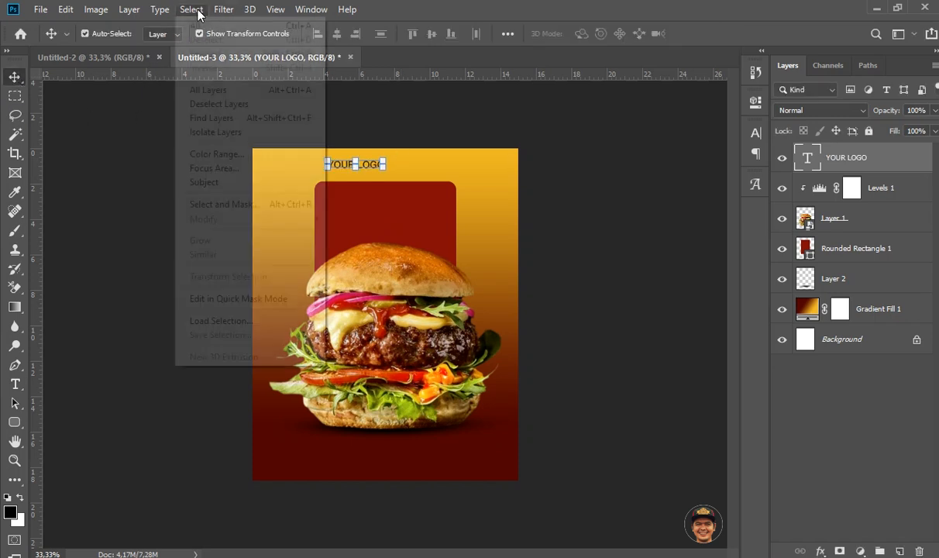
pyautogui.click(196, 26)
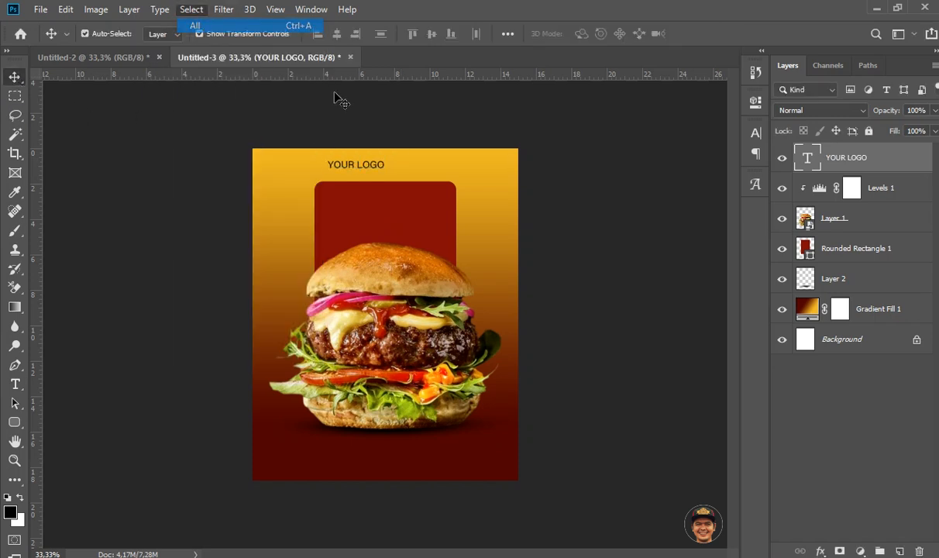
pyautogui.click(336, 35)
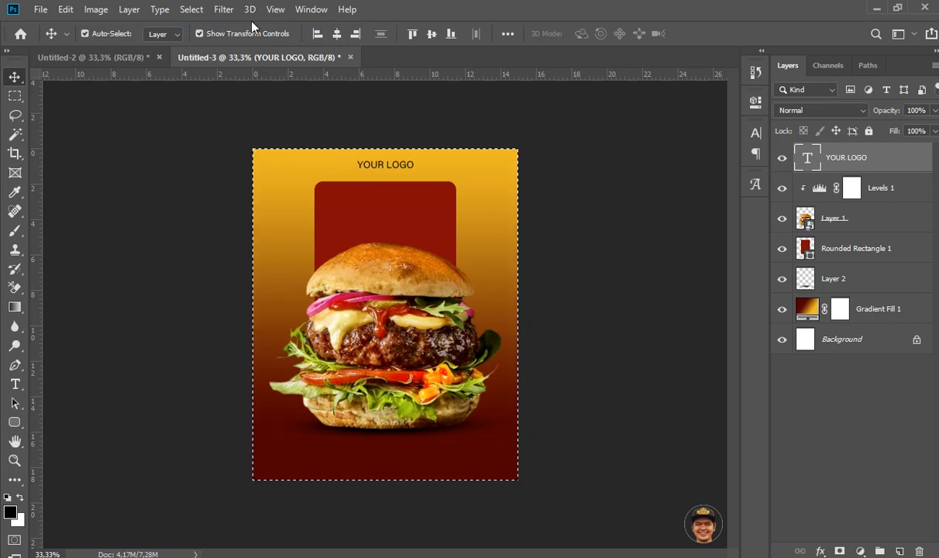
pyautogui.click(192, 10)
pyautogui.click(195, 37)
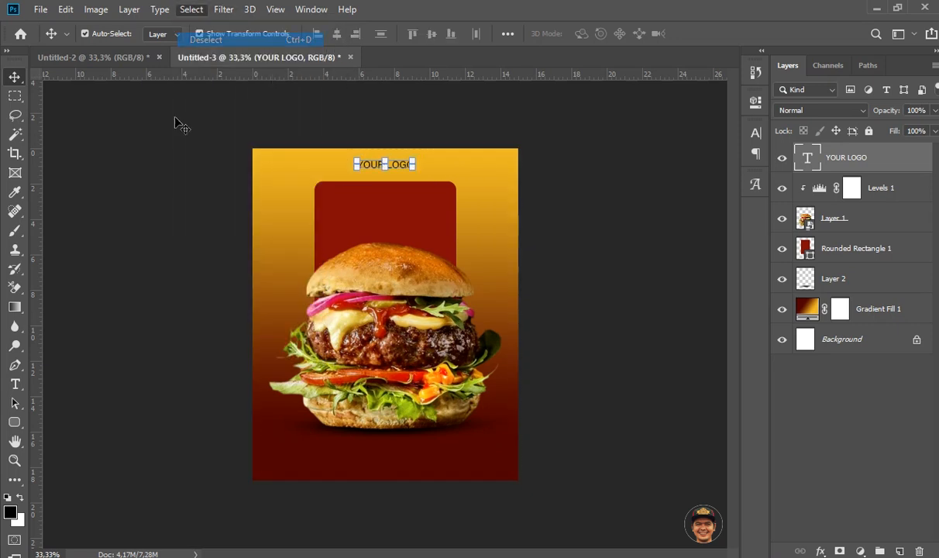
pyautogui.click(233, 178)
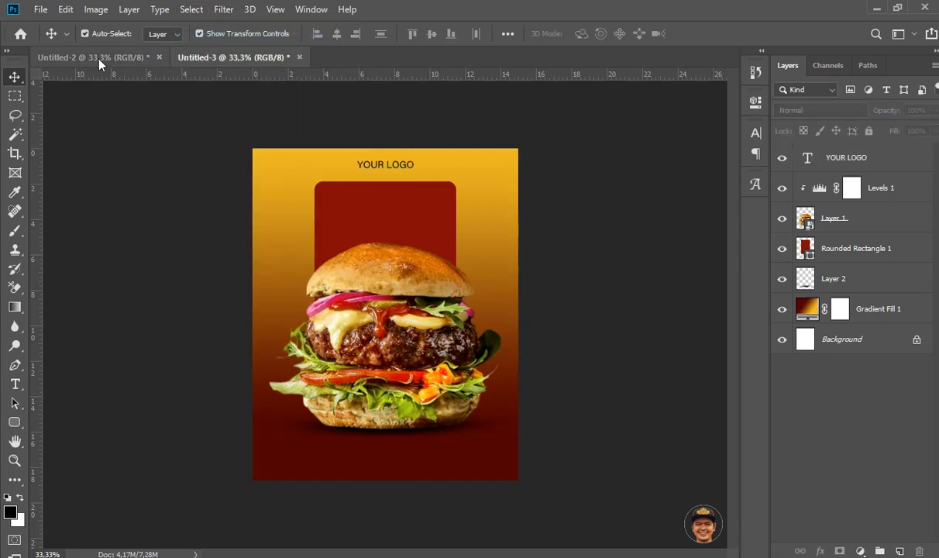
# Copy the DELICIOUS BEEF text from Untitled-2 onto the poster's red rectangle and centre it horizontally on the canvas
pyautogui.click(93, 57)
pyautogui.moveTo(346, 236); pyautogui.dragTo(389, 222)
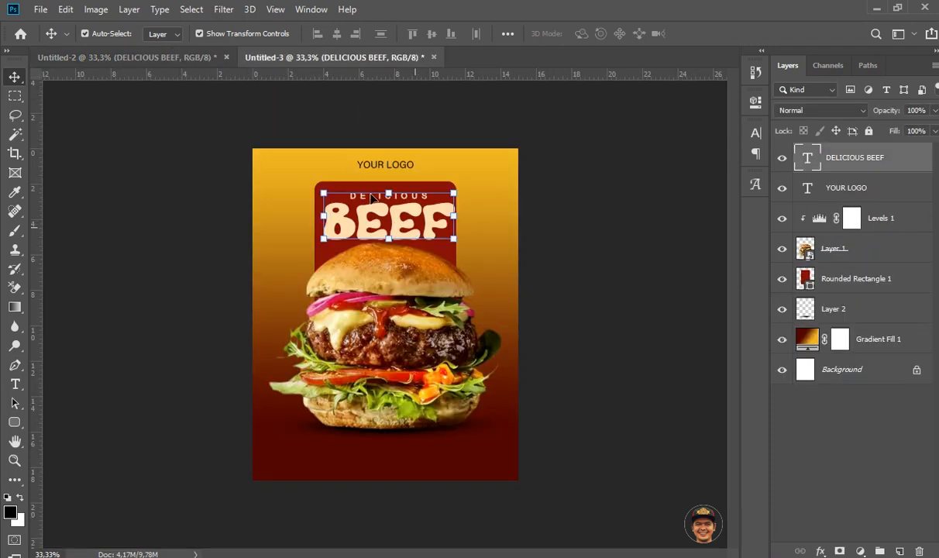
pyautogui.click(191, 10)
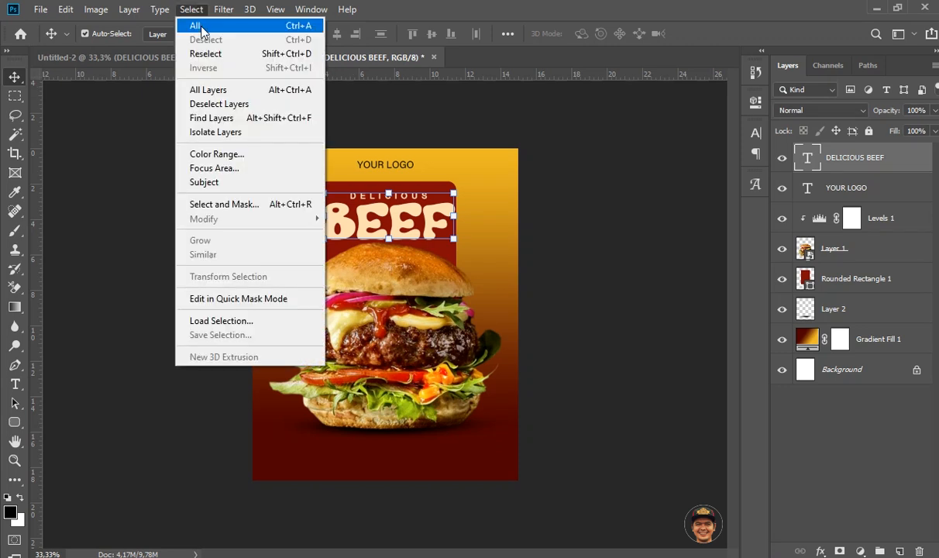
pyautogui.click(190, 24)
pyautogui.click(336, 34)
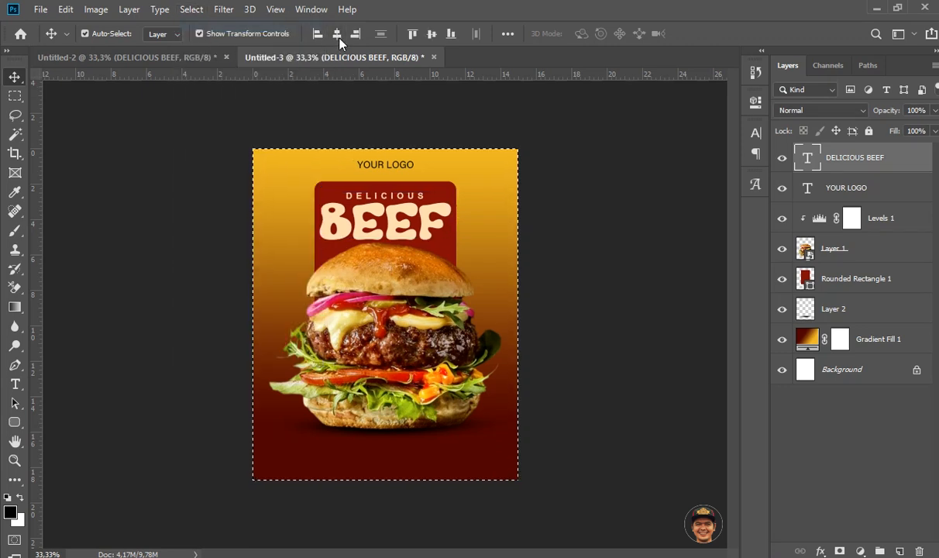
pyautogui.click(191, 10)
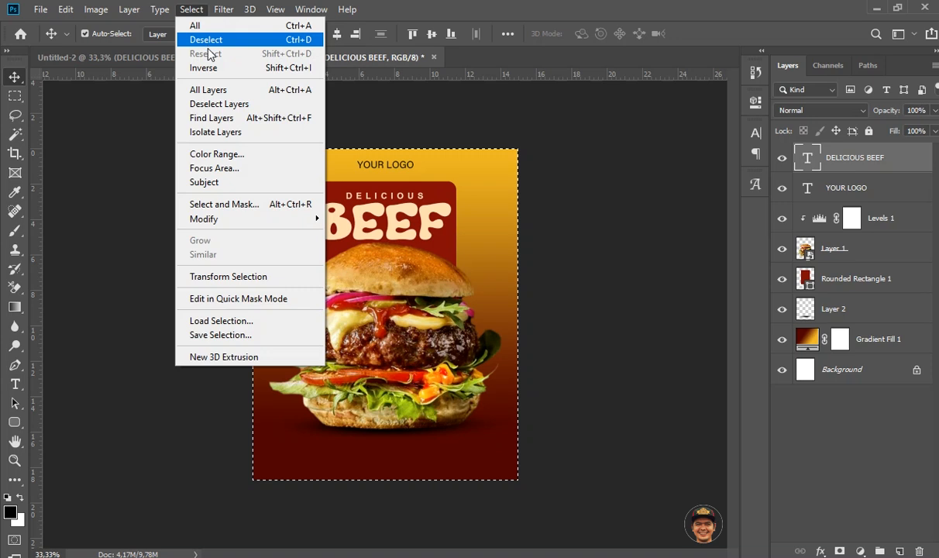
pyautogui.click(206, 40)
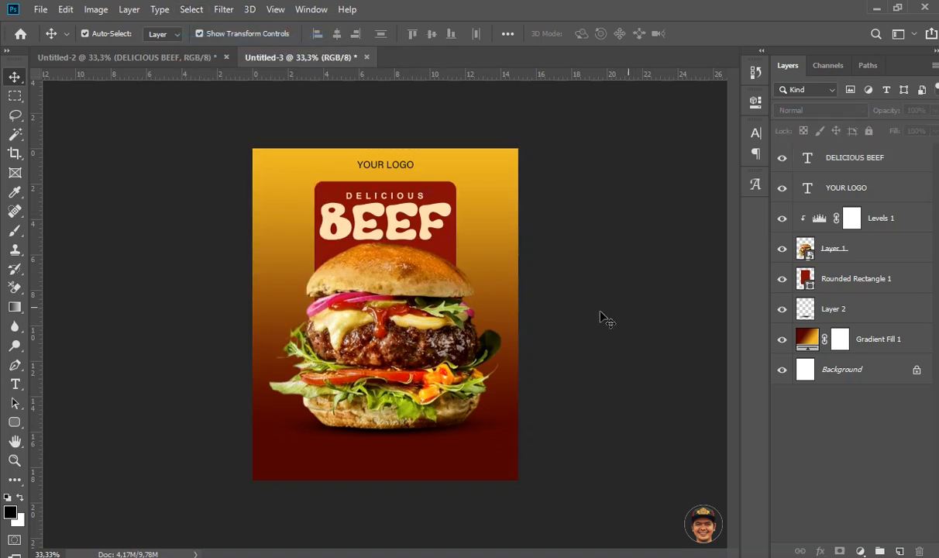
# Lock the Gradient Fill 1 layer
pyautogui.click(404, 327)
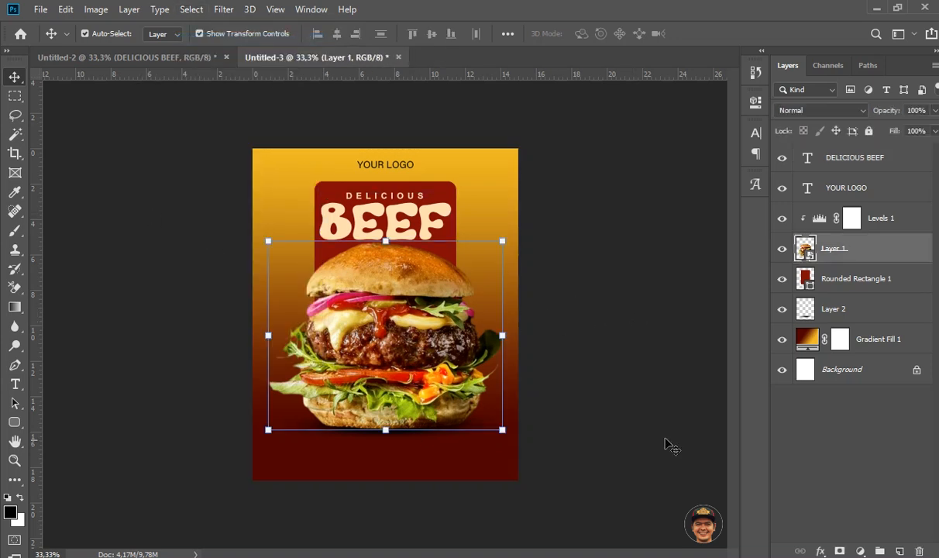
pyautogui.click(444, 434)
pyautogui.click(639, 417)
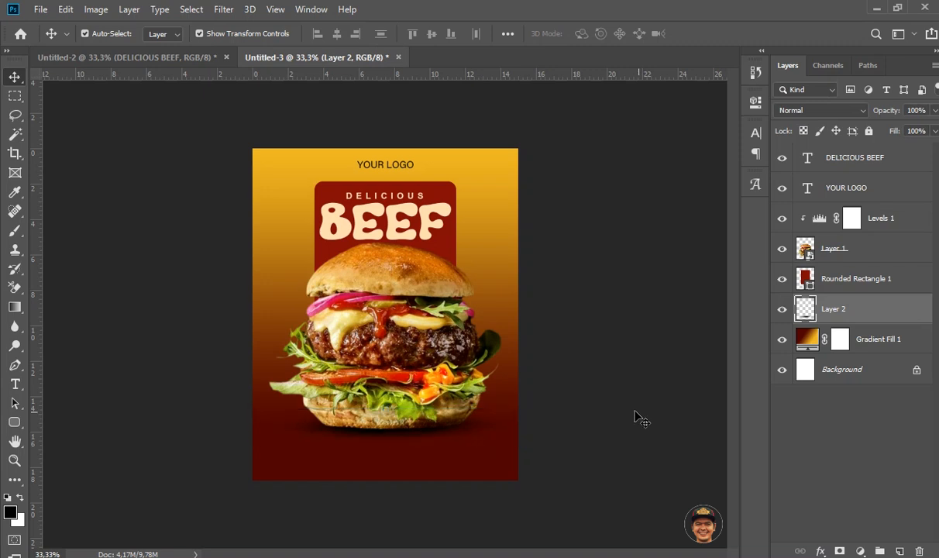
pyautogui.click(886, 347)
pyautogui.click(868, 132)
# Select the burger, its shadow, the rectangle and the DELICIOUS BEEF text together, enlarge them slightly and move them down
pyautogui.moveTo(515, 242); pyautogui.dragTo(376, 430)
pyautogui.moveTo(527, 217); pyautogui.dragTo(335, 402)
pyautogui.moveTo(502, 432); pyautogui.dragTo(486, 429)
pyautogui.moveTo(390, 341); pyautogui.dragTo(390, 348)
pyautogui.press('Return')
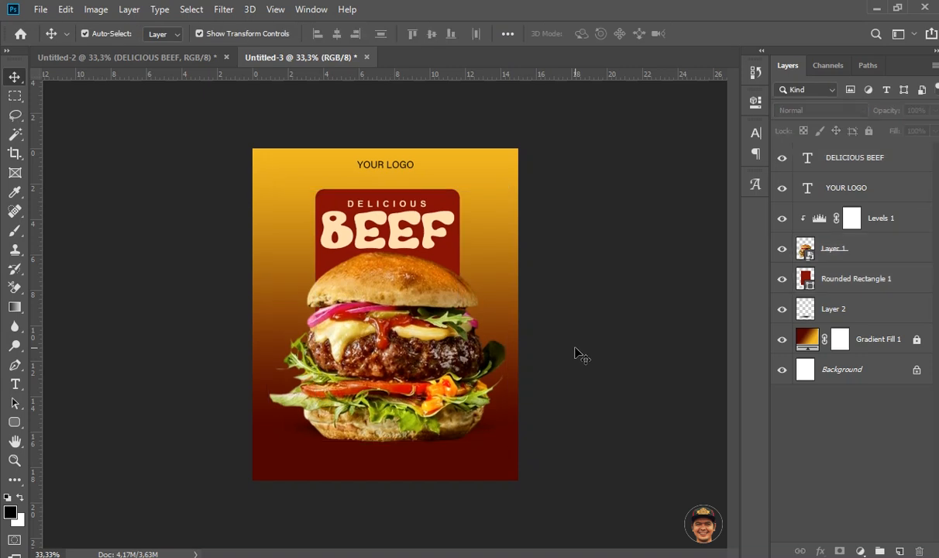
# Copy the hamburger description paragraph from Untitled-2 to below the poster's burger and centre it horizontally on the canvas
pyautogui.click(172, 56)
pyautogui.moveTo(341, 385); pyautogui.dragTo(315, 158)
pyautogui.moveTo(273, 70); pyautogui.dragTo(357, 464)
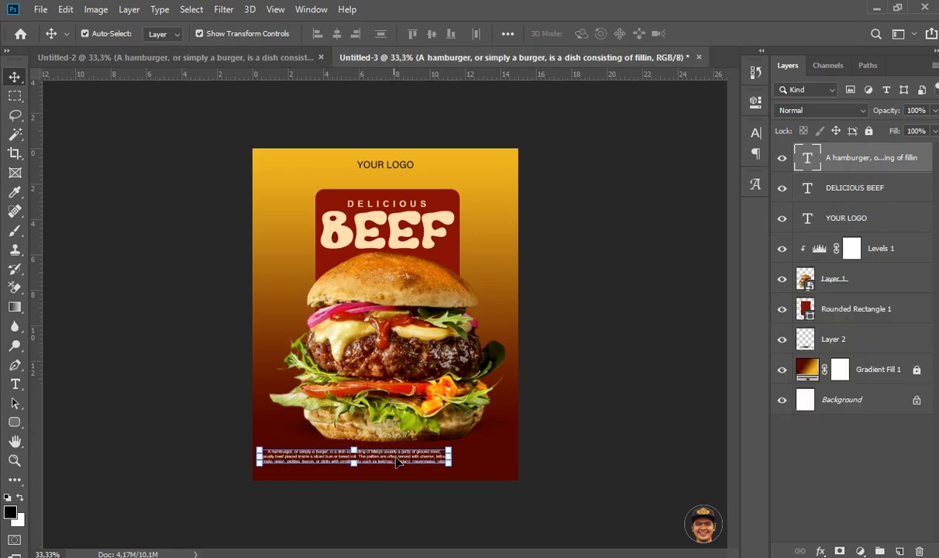
pyautogui.hotkey('ctrl', 'a')
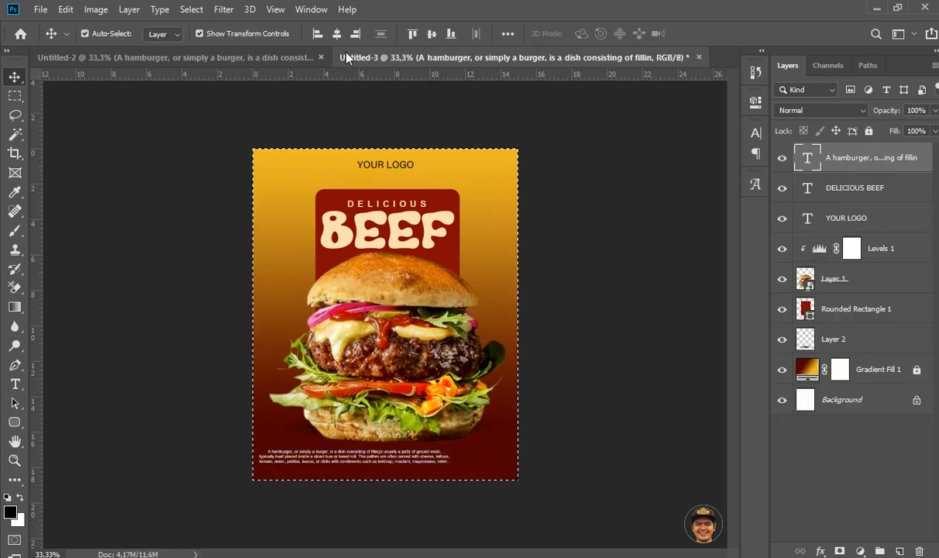
pyautogui.click(336, 34)
pyautogui.hotkey('ctrl', 'd')
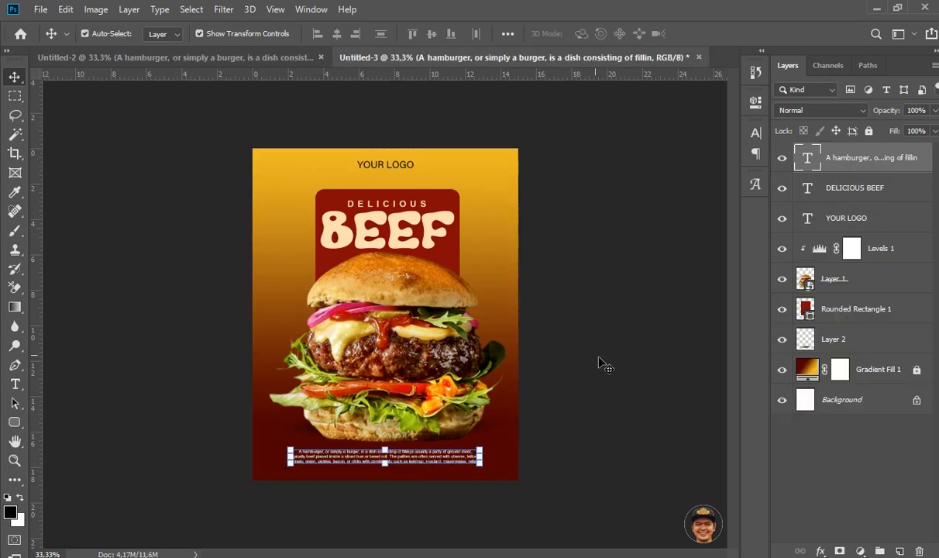
# Nudge the hamburger description paragraph down towards the poster's lower edge
pyautogui.press('Down')
pyautogui.press('Down')
pyautogui.press('Down')
pyautogui.press('Down')
pyautogui.press('Down')
pyautogui.press('Down')
pyautogui.press('Down')
pyautogui.press('Down')
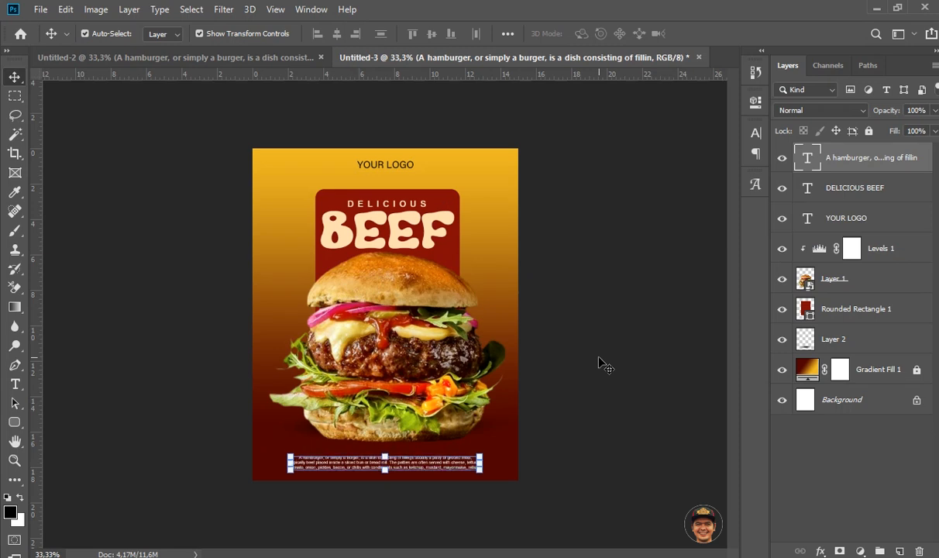
pyautogui.press('Down')
pyautogui.press('Down')
pyautogui.press('Down')
pyautogui.press('Down')
pyautogui.press('Down')
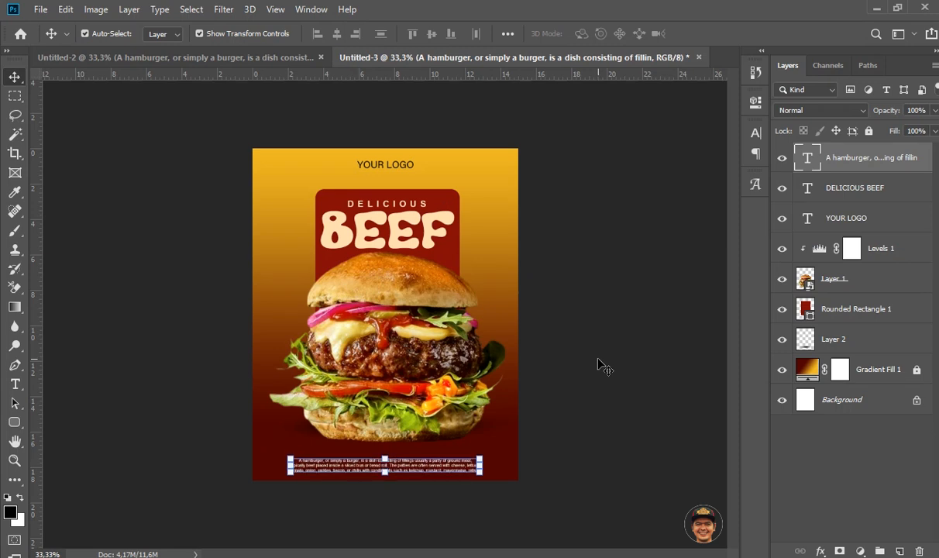
# Select the burger, its shadow and the dark red rounded rectangle together and nudge them up slightly
pyautogui.click(598, 362)
pyautogui.moveTo(556, 244); pyautogui.dragTo(284, 376)
pyautogui.press('Up')
pyautogui.press('Up')
pyautogui.press('Up')
pyautogui.press('Up')
pyautogui.press('Up')
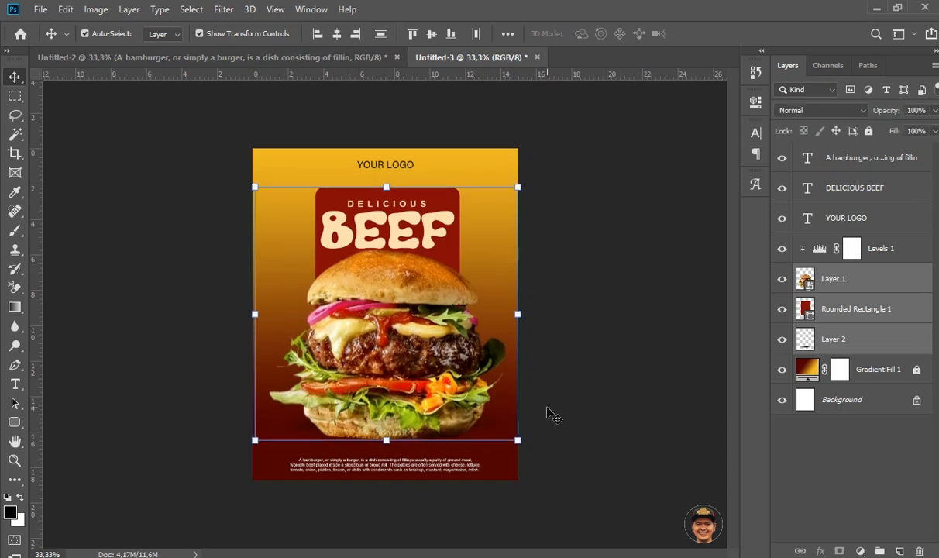
pyautogui.click(603, 392)
# Nudge the DELICIOUS BEEF text up towards the upper edge of the dark red rectangle
pyautogui.click(391, 225)
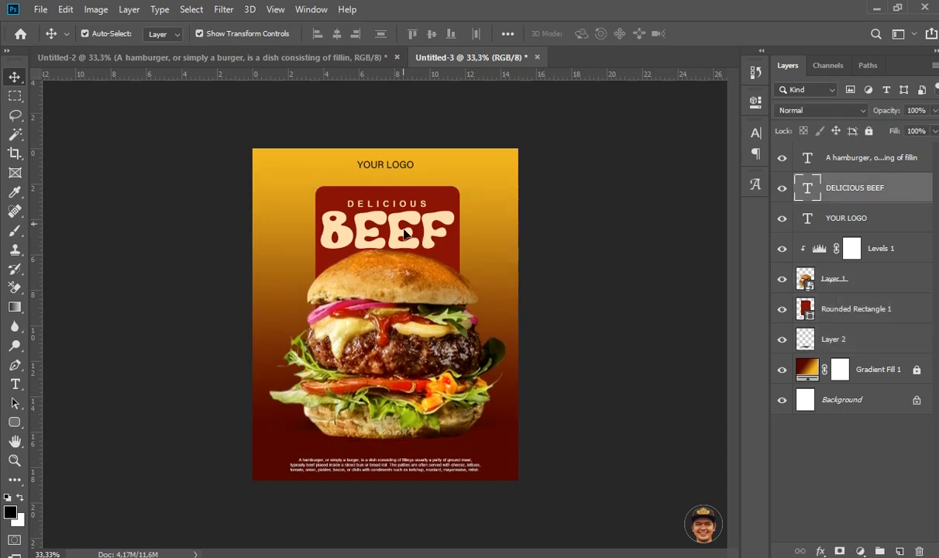
pyautogui.press('Up')
pyautogui.press('Up')
pyautogui.press('Up')
pyautogui.press('Up')
pyautogui.press('Up')
pyautogui.press('Up')
pyautogui.press('Up')
pyautogui.press('Up')
pyautogui.press('Up')
pyautogui.press('Up')
pyautogui.press('Up')
pyautogui.press('Up')
pyautogui.press('Up')
pyautogui.press('Up')
pyautogui.press('Up')
pyautogui.press('Up')
pyautogui.press('Up')
pyautogui.press('Up')
pyautogui.press('Up')
pyautogui.press('Up')
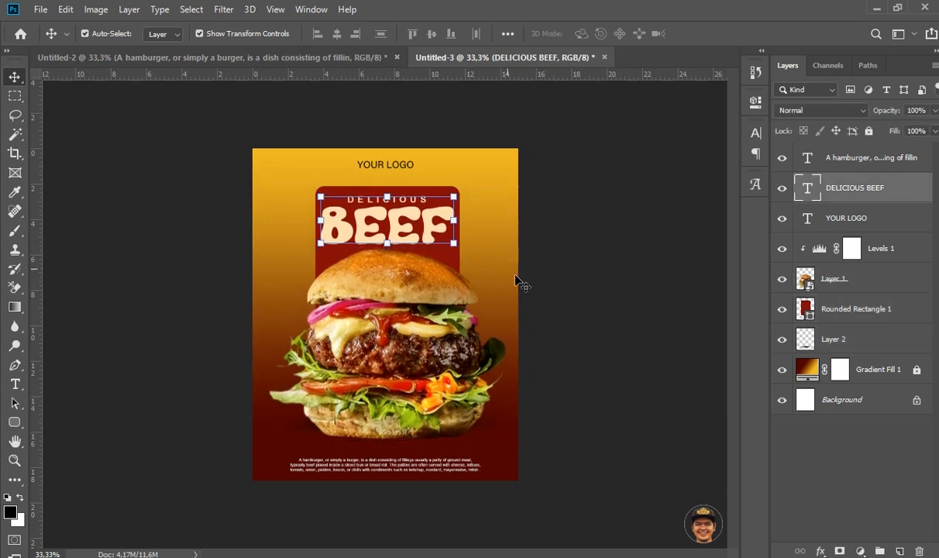
pyautogui.click(540, 341)
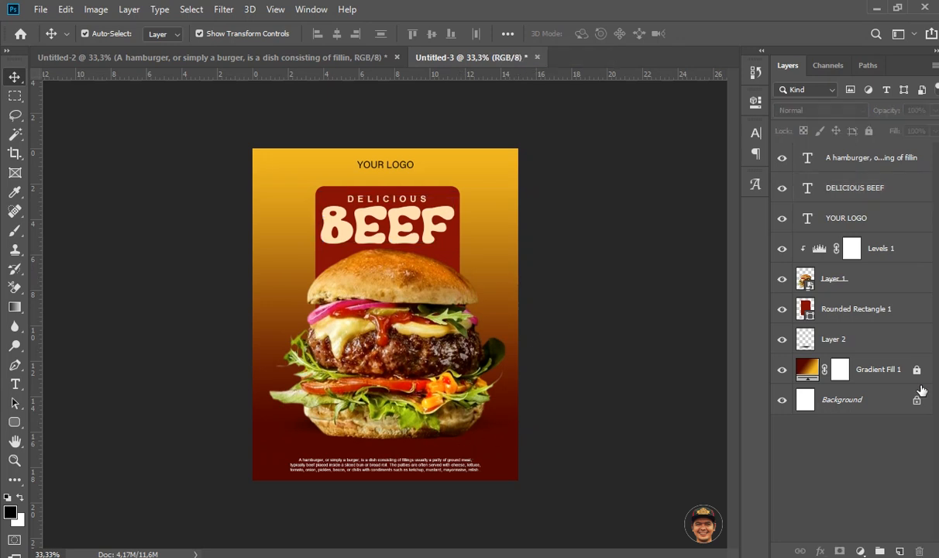
# Nudge the burger's shadow on Layer 2 down so it extends below the lower bun
pyautogui.click(877, 339)
pyautogui.press('Down')
pyautogui.press('Down')
pyautogui.press('Down')
pyautogui.press('Down')
pyautogui.press('Down')
pyautogui.press('Down')
pyautogui.press('Down')
pyautogui.press('Down')
pyautogui.press('Down')
pyautogui.press('Down')
pyautogui.press('Down')
pyautogui.press('Down')
pyautogui.press('Down')
pyautogui.press('Down')
pyautogui.press('Down')
pyautogui.press('Down')
pyautogui.press('Down')
pyautogui.press('Down')
pyautogui.press('Down')
pyautogui.press('Down')
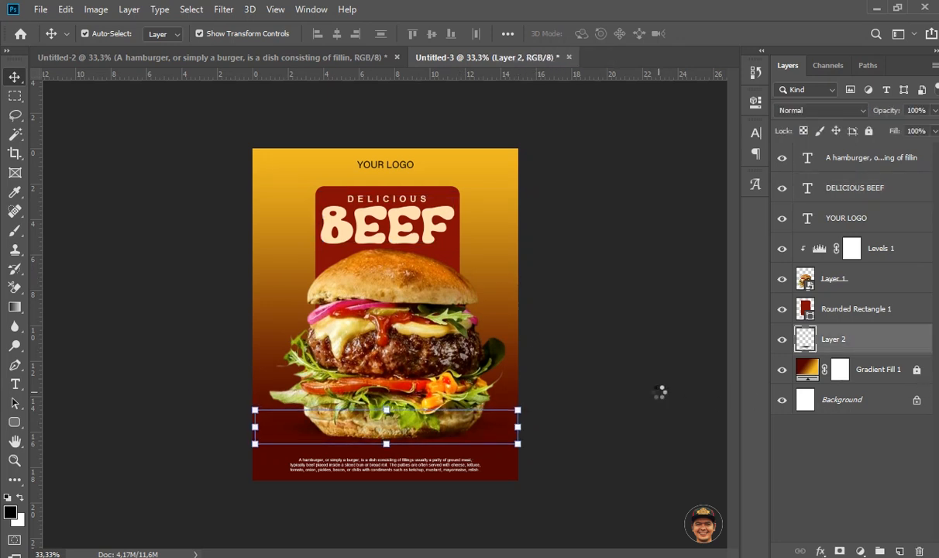
pyautogui.press('Down')
pyautogui.press('Down')
pyautogui.press('Down')
pyautogui.press('Down')
pyautogui.press('Down')
pyautogui.press('Down')
pyautogui.press('Down')
pyautogui.press('Down')
pyautogui.press('Down')
pyautogui.press('Down')
pyautogui.press('Down')
pyautogui.press('Down')
pyautogui.press('Down')
pyautogui.press('Down')
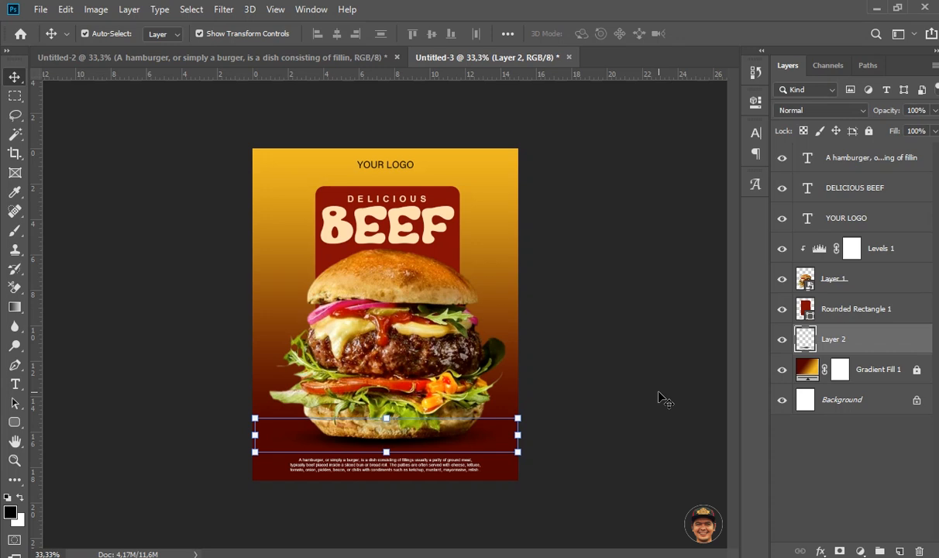
pyautogui.press('Down')
pyautogui.press('Down')
pyautogui.press('Down')
pyautogui.press('Down')
pyautogui.press('Down')
pyautogui.press('Down')
pyautogui.click(659, 398)
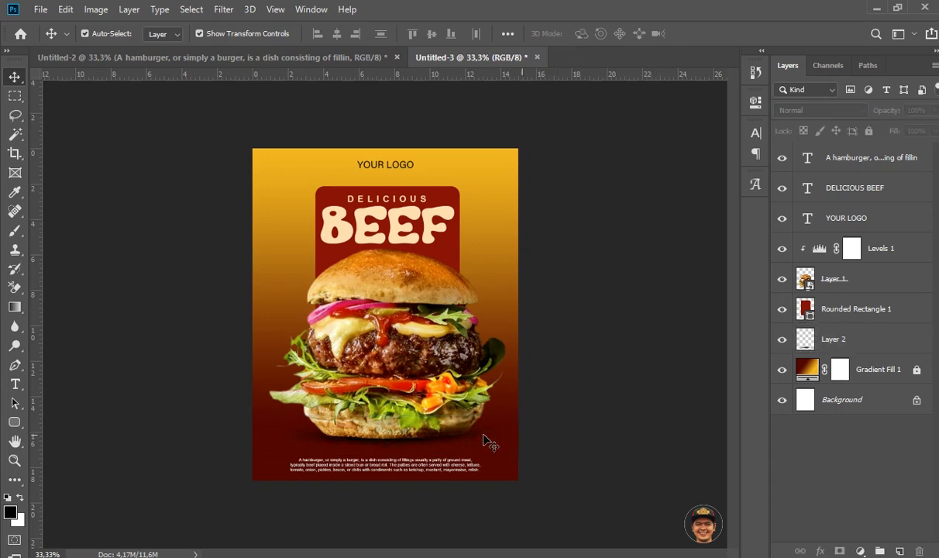
# Reduce the opacity of the burger's shadow layer to 77%
pyautogui.click(453, 419)
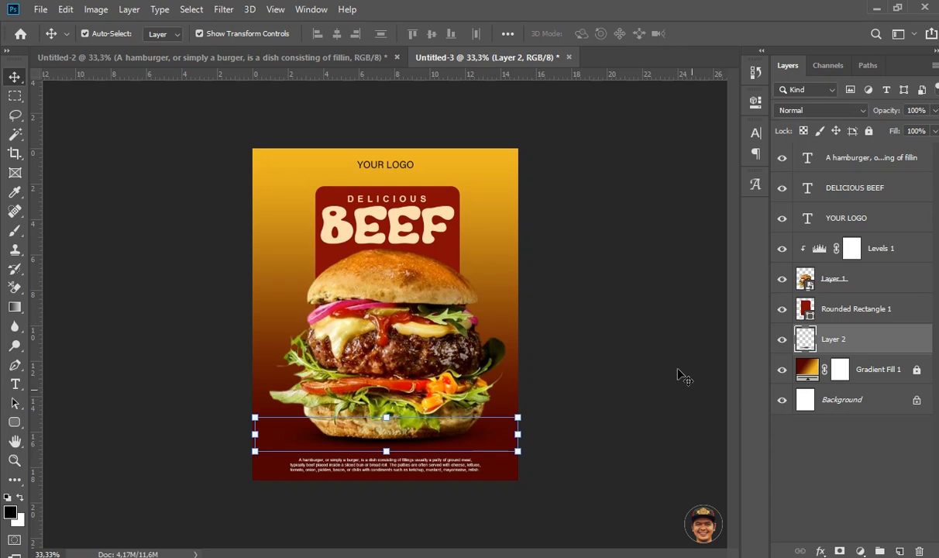
pyautogui.click(935, 111)
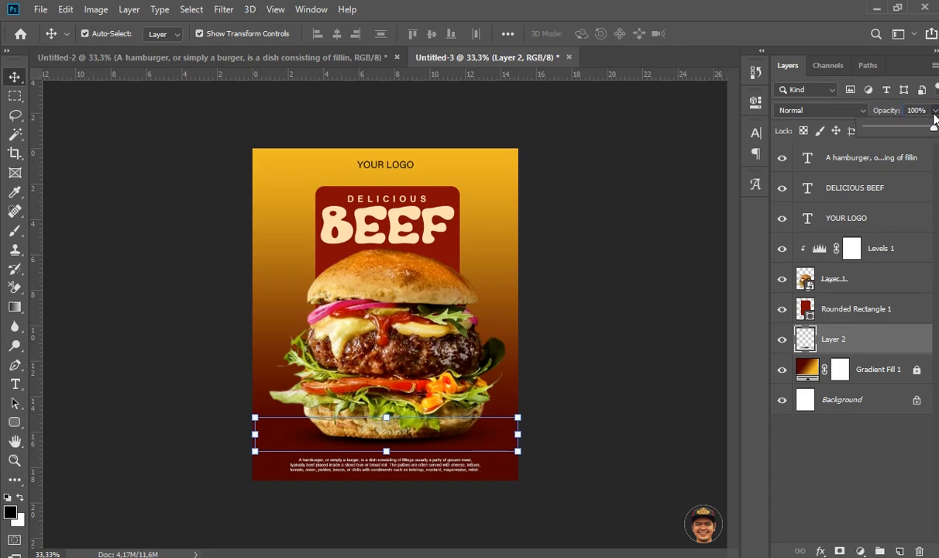
pyautogui.moveTo(928, 132); pyautogui.dragTo(914, 133)
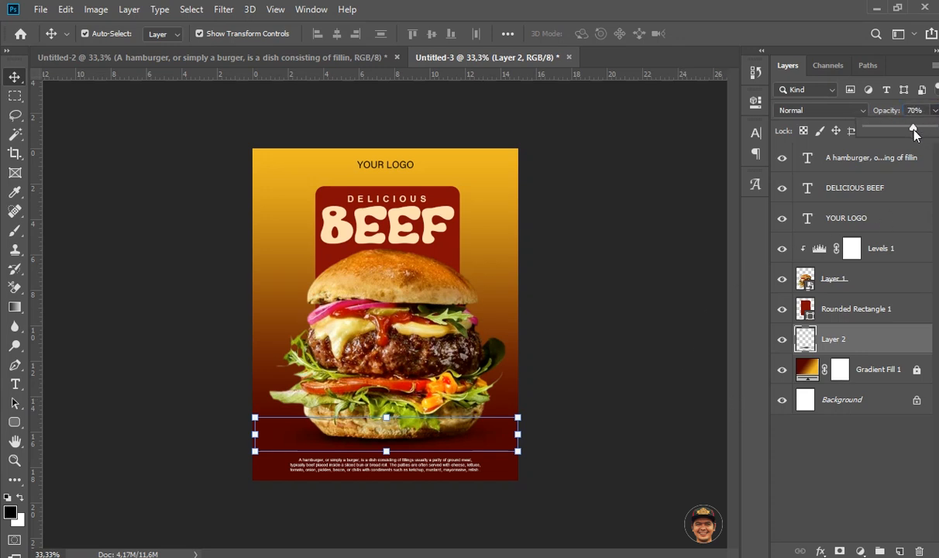
pyautogui.click(719, 323)
# Nudge the burger's shadow slightly further down beneath the bun
pyautogui.click(431, 447)
pyautogui.press('Down')
pyautogui.press('Down')
pyautogui.press('Down')
pyautogui.press('Down')
pyautogui.press('Down')
pyautogui.press('Down')
pyautogui.press('Down')
pyautogui.press('Down')
pyautogui.press('Down')
pyautogui.press('Down')
pyautogui.press('Down')
pyautogui.press('Down')
pyautogui.press('Down')
pyautogui.press('Down')
pyautogui.press('Down')
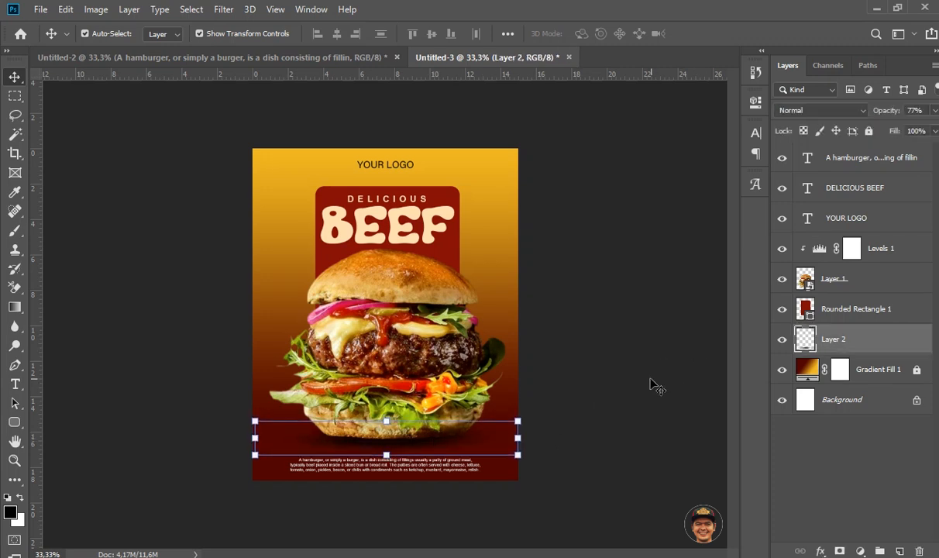
# Fine-tune the vertical positions of the burger and its shadow relative to each other with small nudges
pyautogui.hotkey('alt', ']')
pyautogui.hotkey('alt', ']')
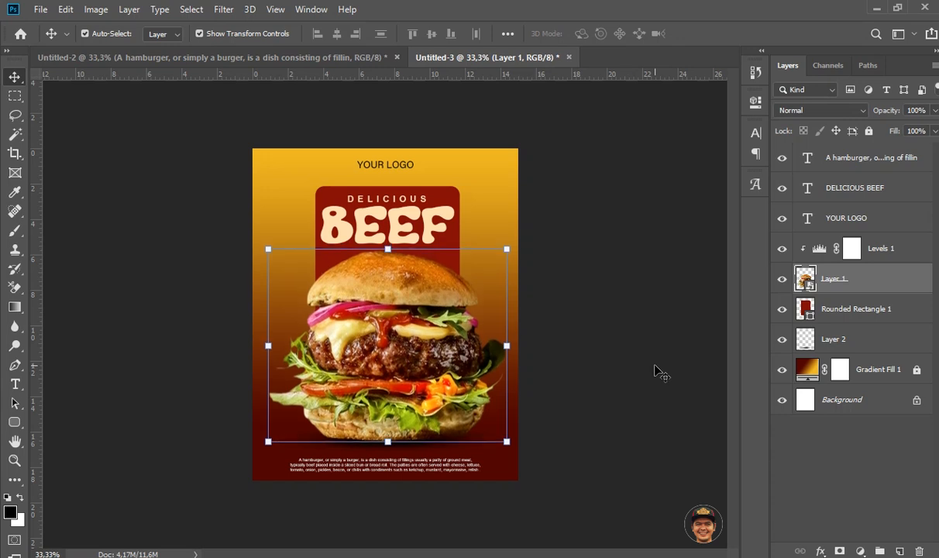
pyautogui.click(654, 373)
pyautogui.click(411, 387)
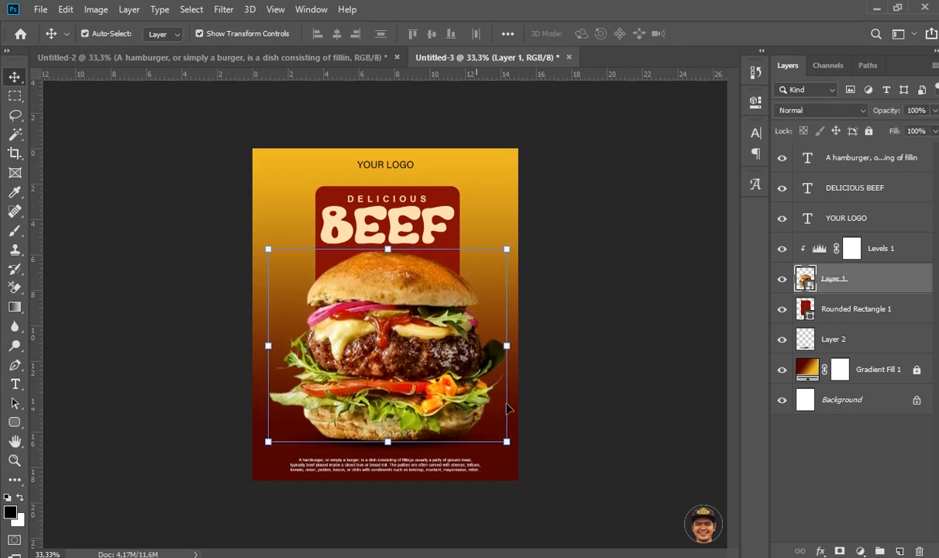
pyautogui.click(603, 409)
pyautogui.click(436, 450)
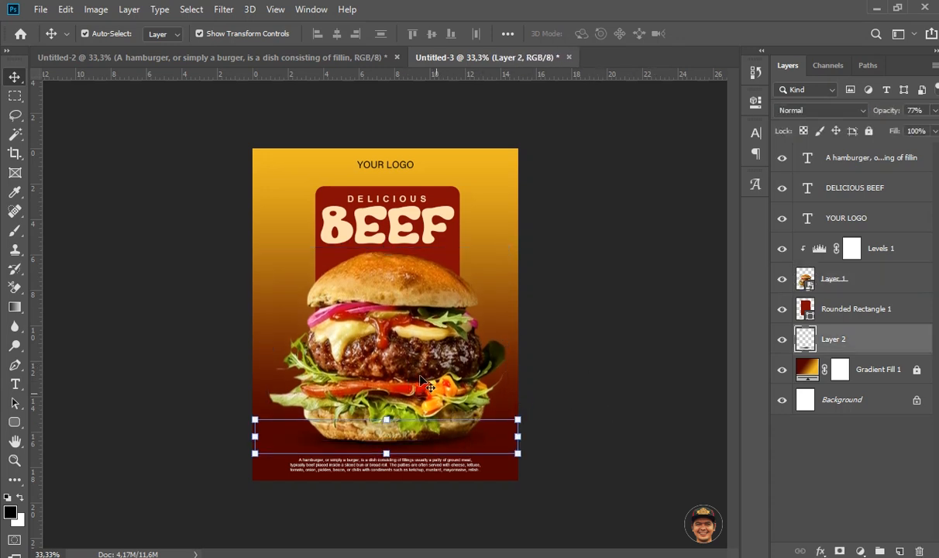
pyautogui.click(397, 354)
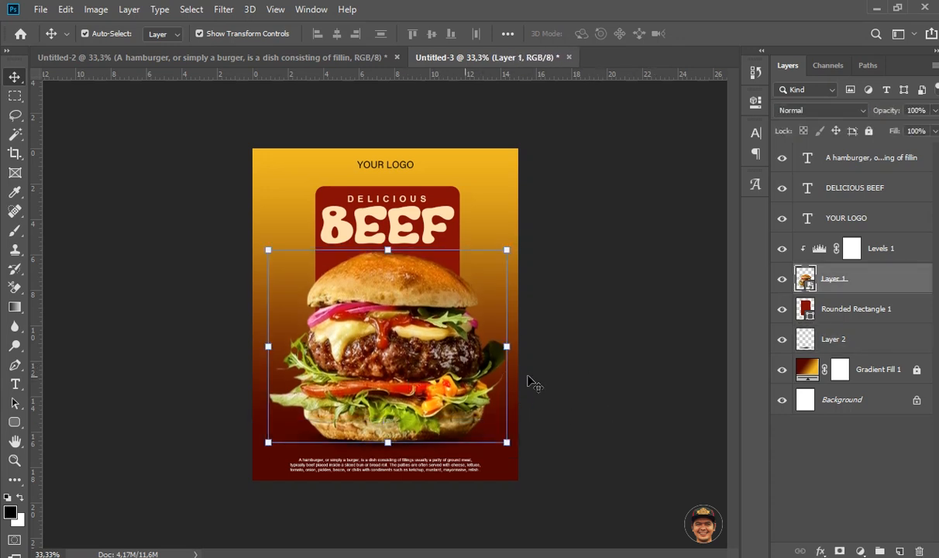
pyautogui.click(577, 375)
pyautogui.click(418, 317)
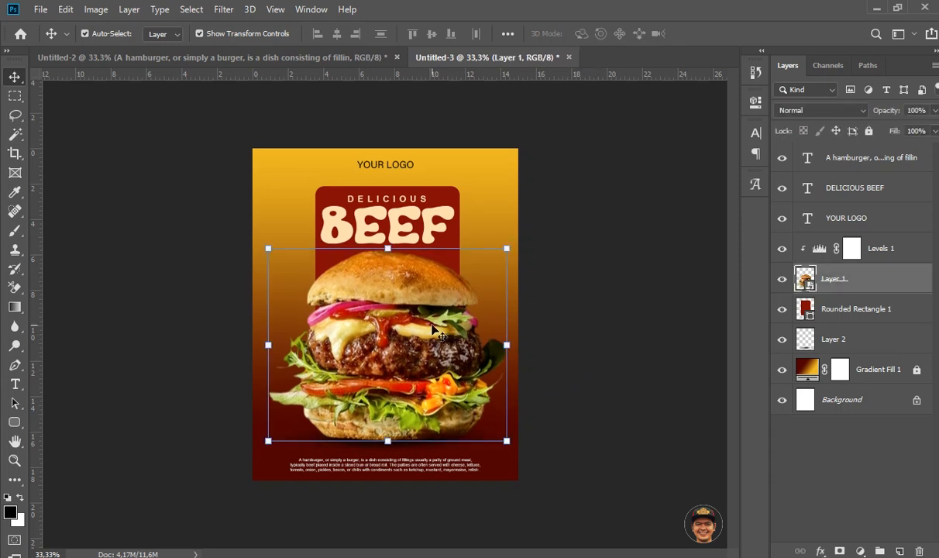
# Darken the burger by setting the midtone input of the Levels 1 adjustment to 0,81
pyautogui.doubleClick(820, 248)
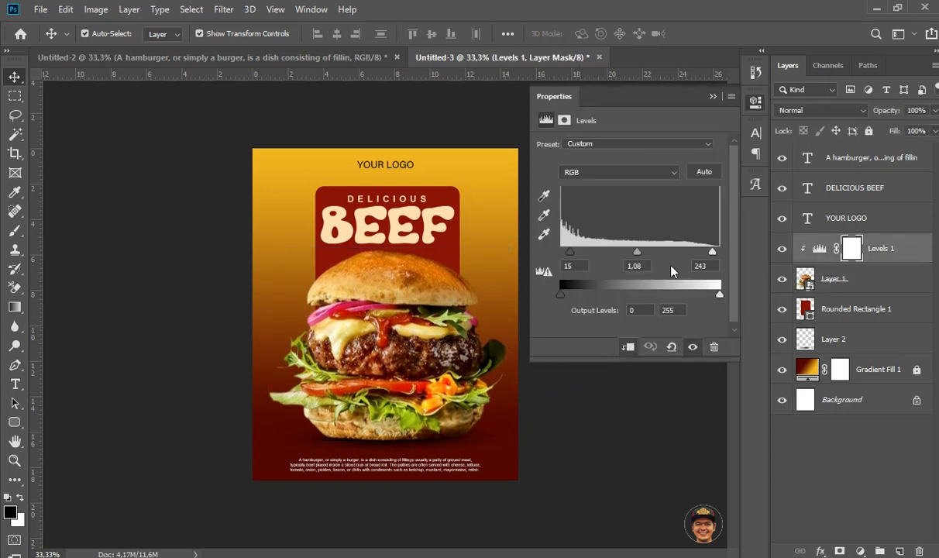
pyautogui.moveTo(644, 258); pyautogui.dragTo(650, 260)
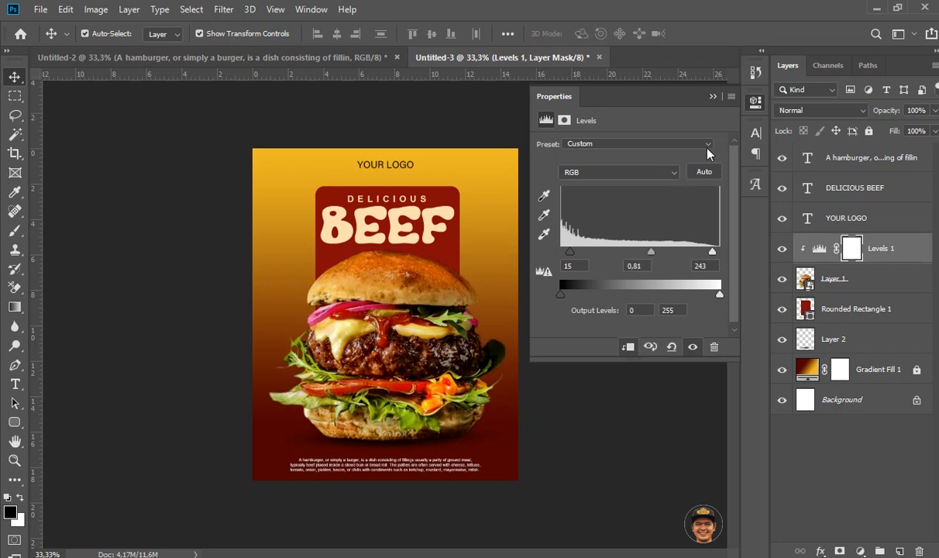
pyautogui.click(713, 97)
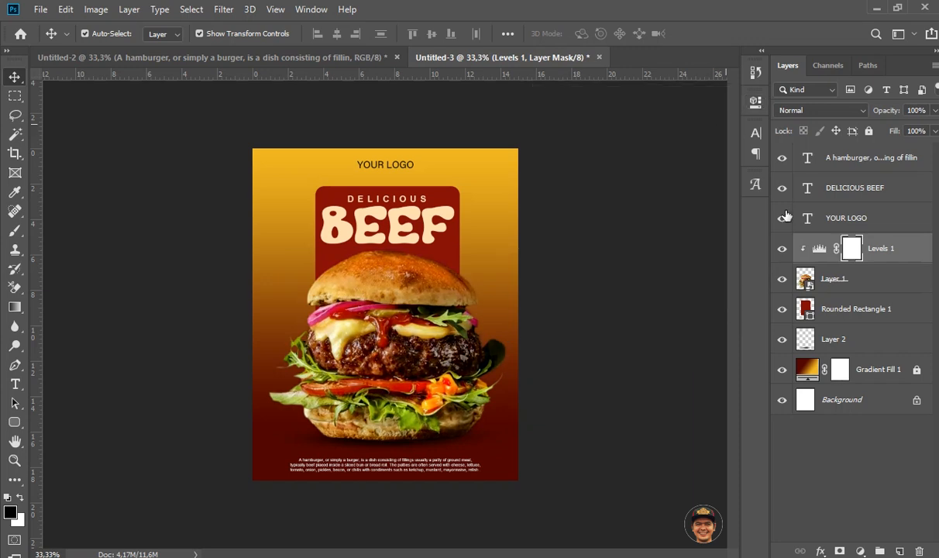
# On a new layer above Gradient Fill 1, paint soft black shading along the poster's lower edge with a 590 px Soft Round brush at 46% opacity
pyautogui.click(878, 366)
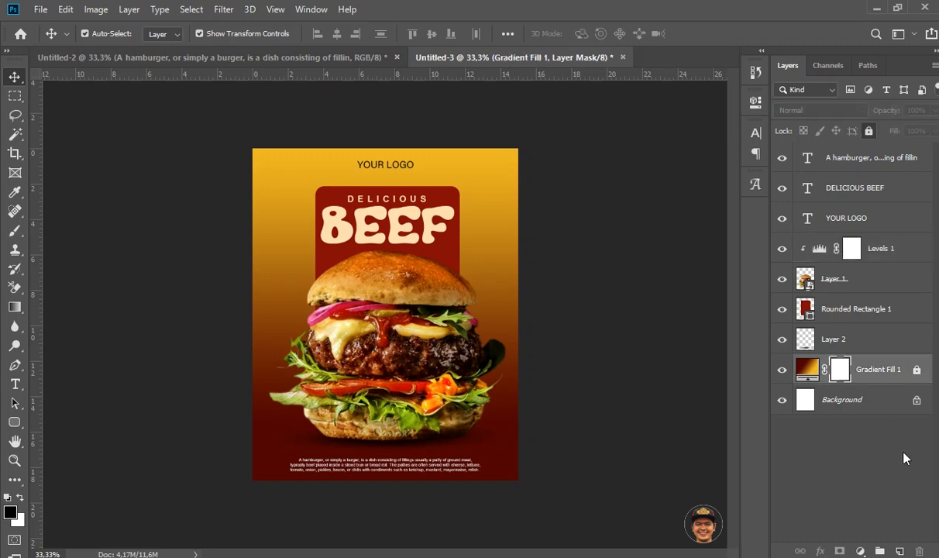
pyautogui.click(899, 550)
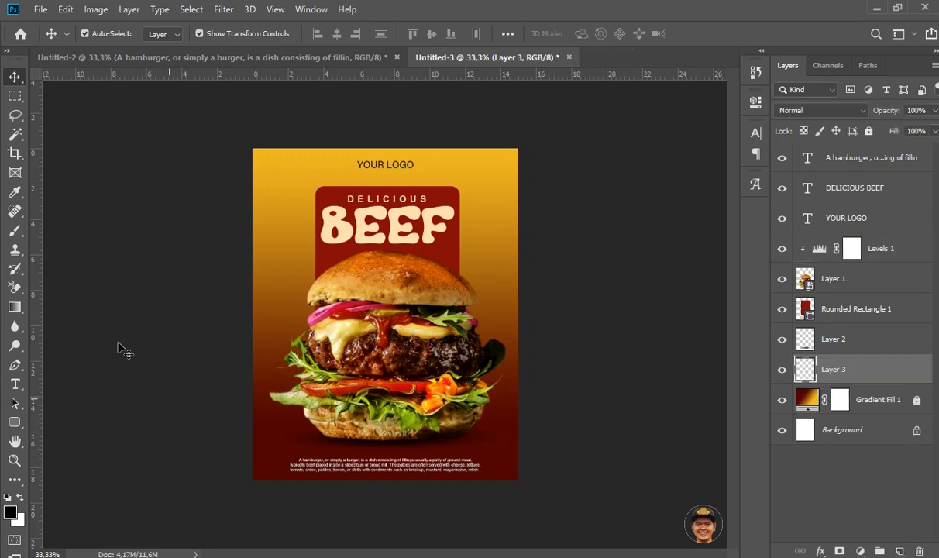
pyautogui.click(16, 233)
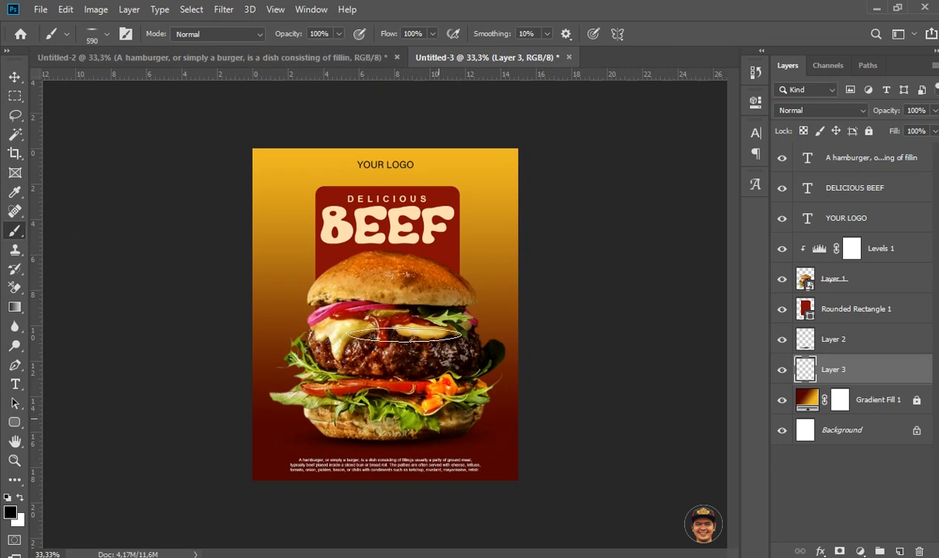
pyautogui.rightClick(379, 265)
pyautogui.click(419, 369)
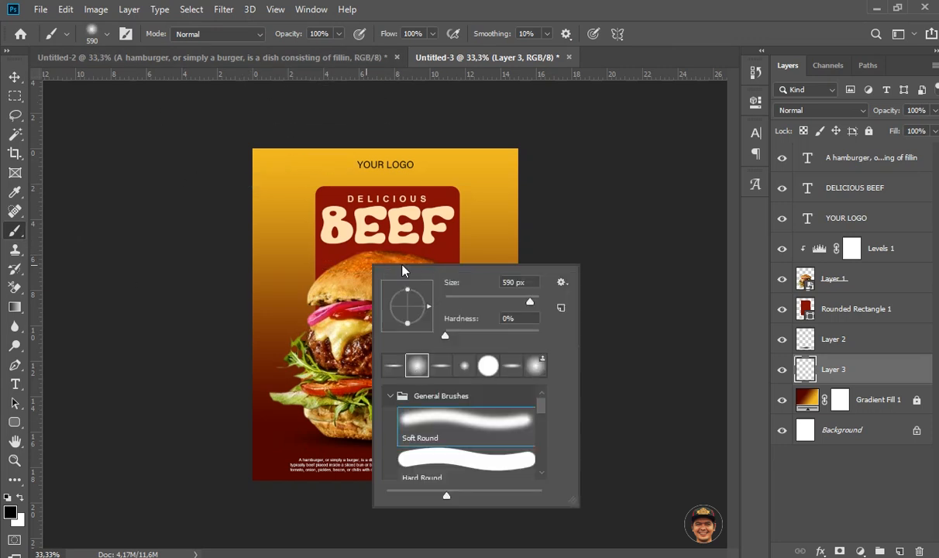
pyautogui.click(620, 9)
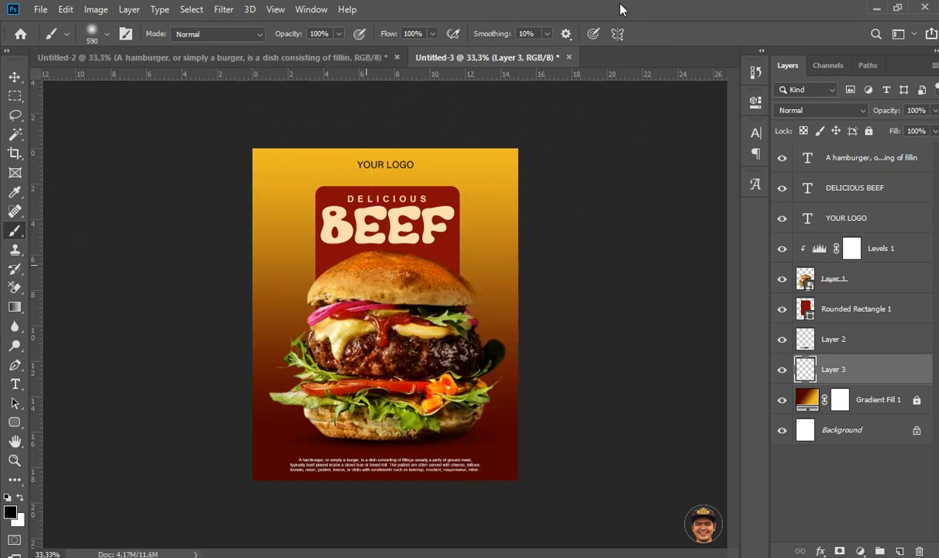
pyautogui.click(339, 33)
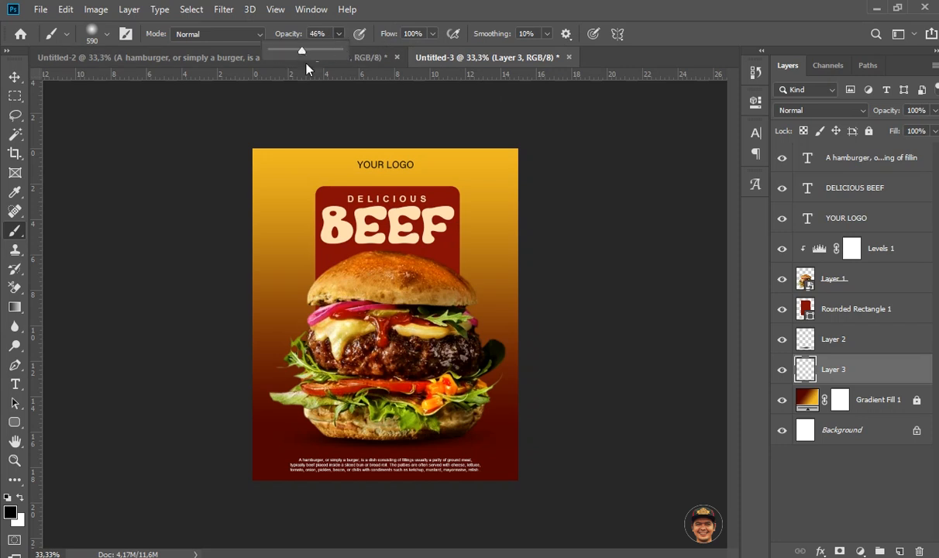
pyautogui.click(510, 453)
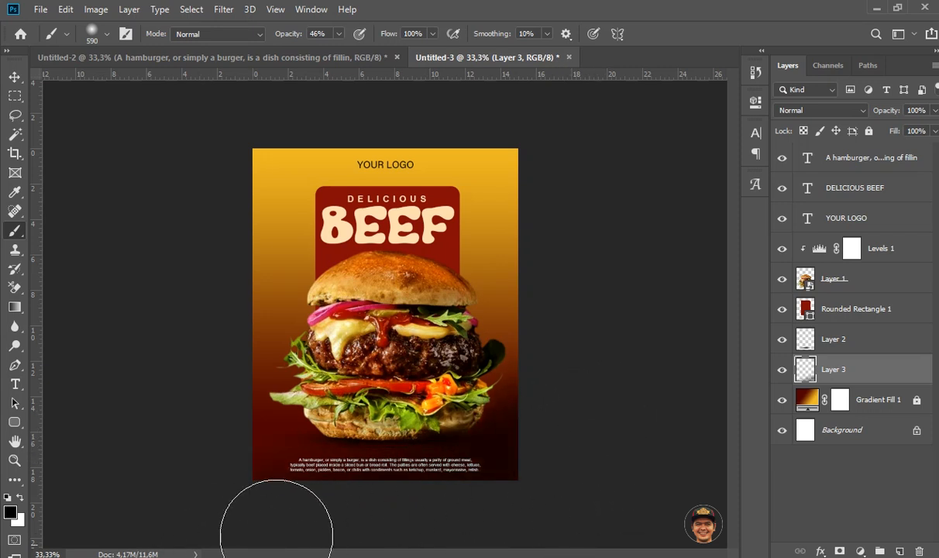
pyautogui.hotkey('ctrl', 'z')
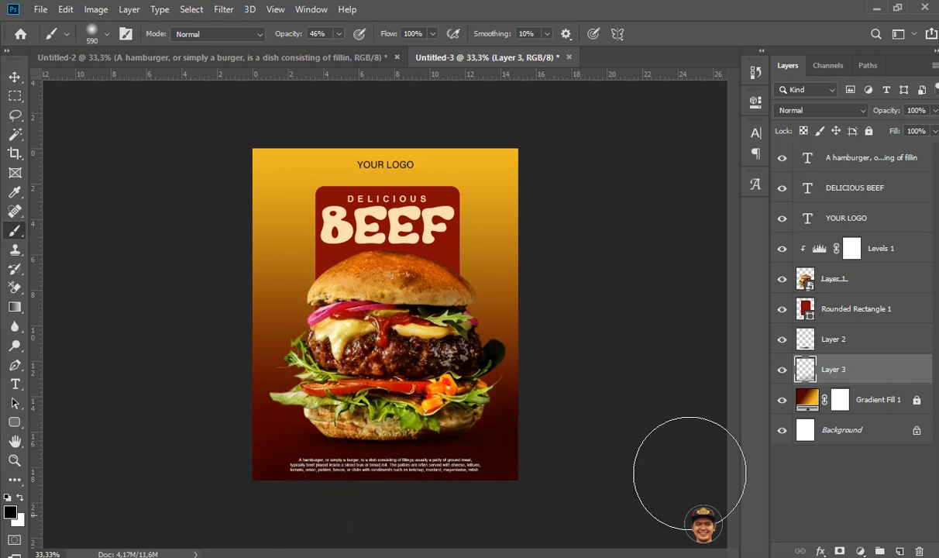
# Shift the burger's shadow on Layer 2 slightly to the right
pyautogui.click(15, 76)
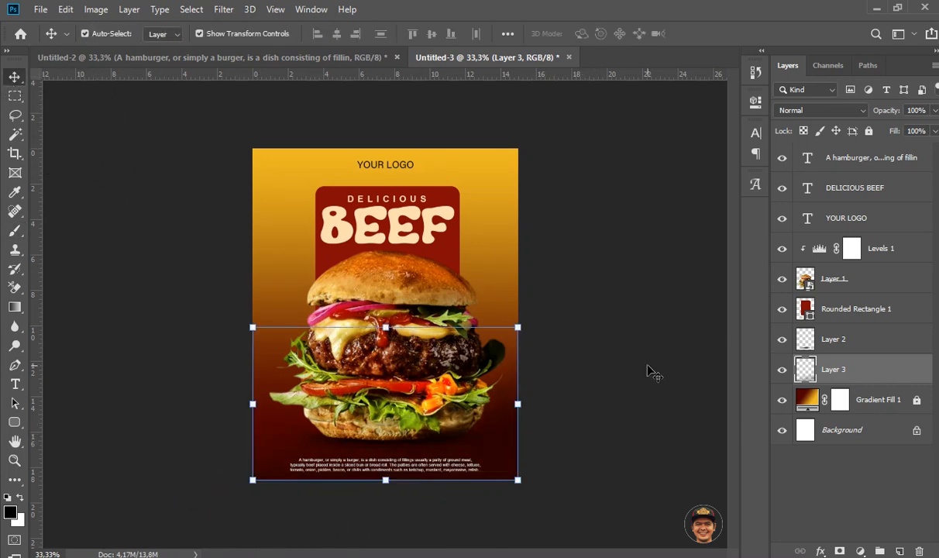
pyautogui.click(875, 342)
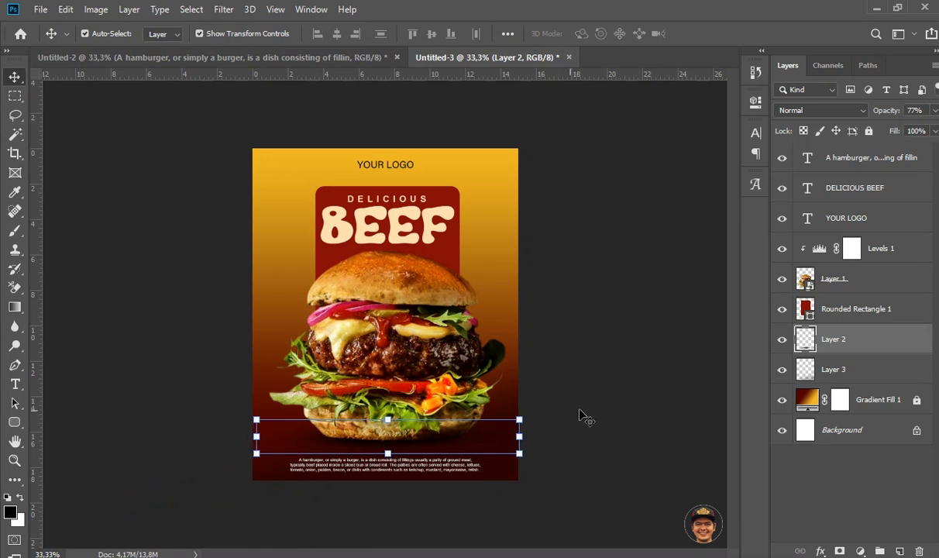
pyautogui.click(586, 414)
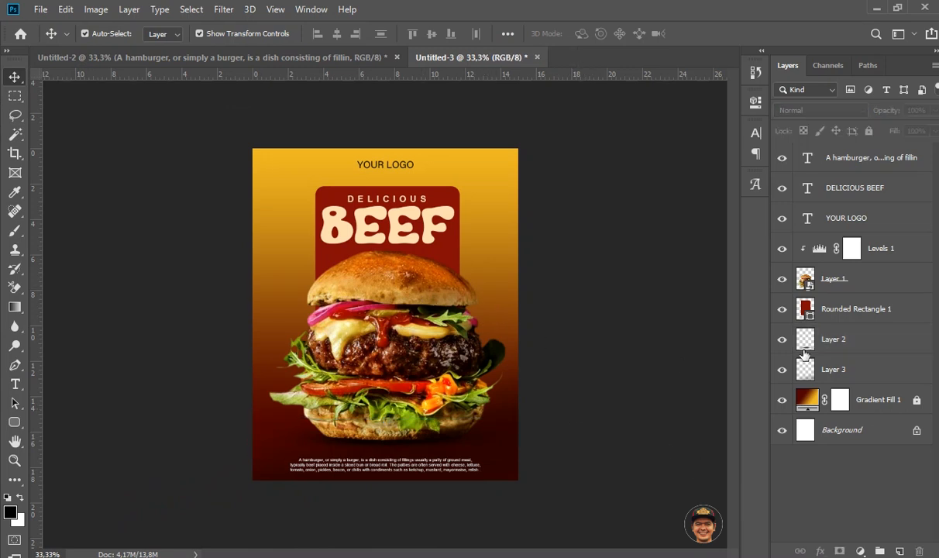
# Add a Gradient fill layer directly above the Levels 1 adjustment
pyautogui.click(895, 289)
pyautogui.click(897, 256)
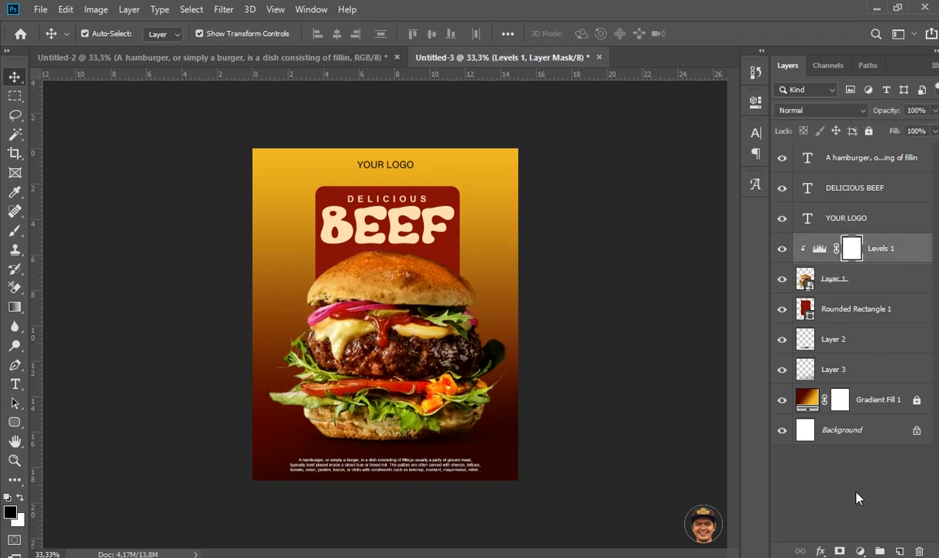
pyautogui.click(861, 550)
pyautogui.click(852, 303)
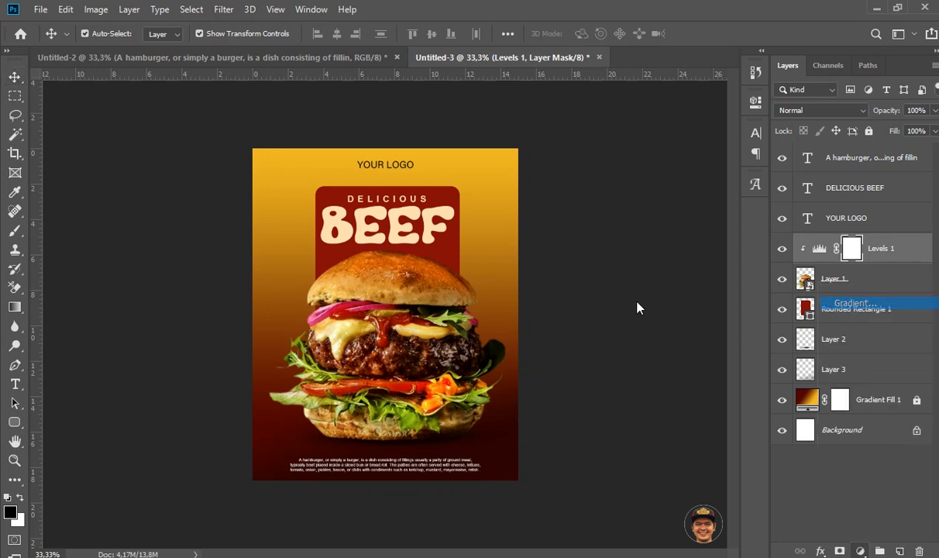
# Set the starting colour stop of the new Color to Transparent gradient to white (ffffff)
pyautogui.click(637, 168)
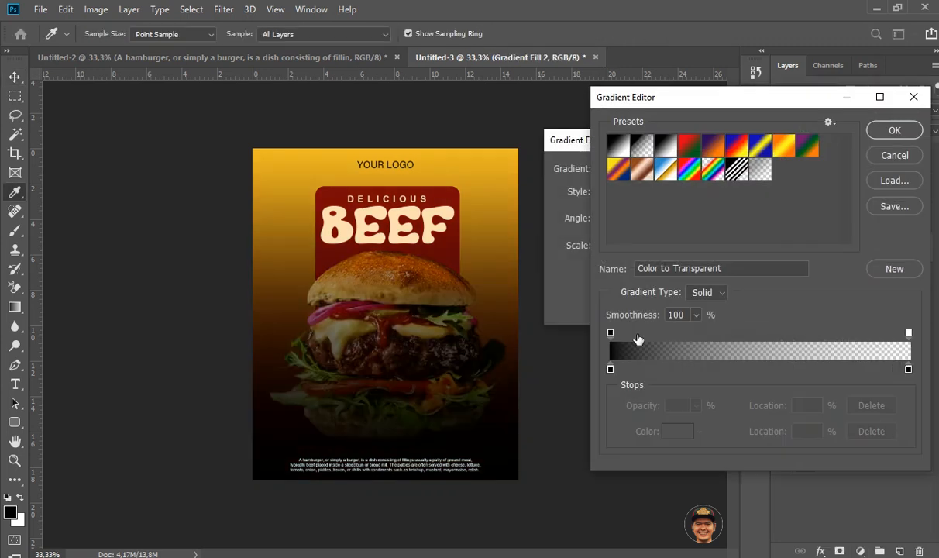
pyautogui.click(609, 369)
pyautogui.click(678, 432)
pyautogui.write('ffffff')
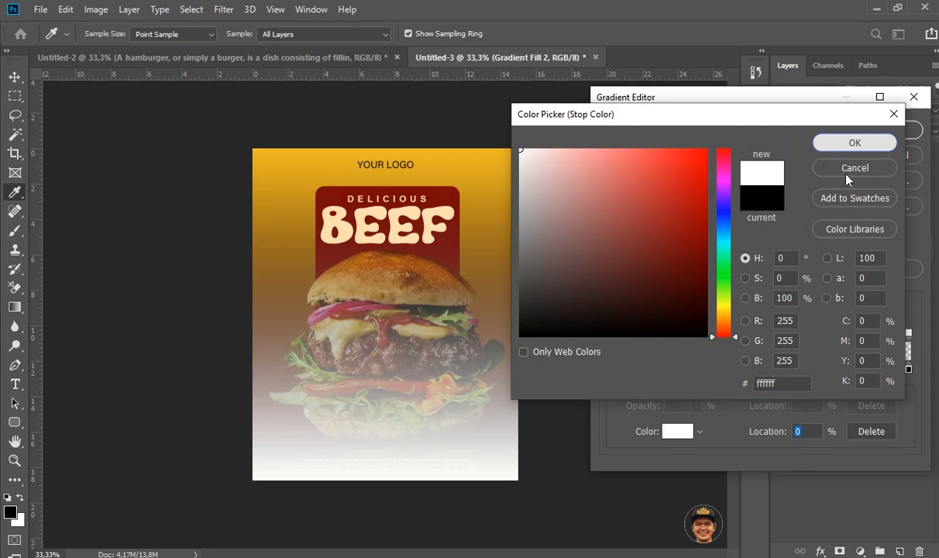
pyautogui.press('Return')
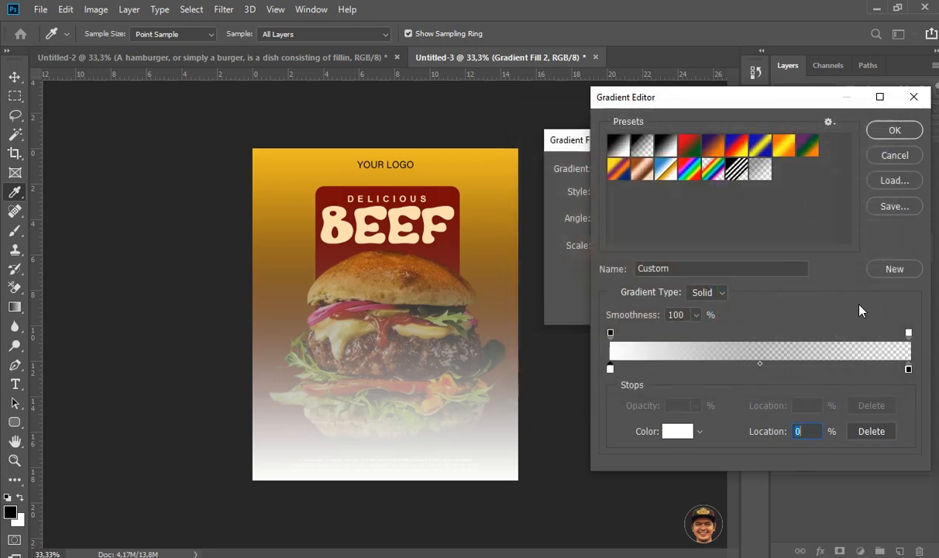
# Set the ending colour stop of the new fill's gradient to white (ffffff) and accept the edited gradient
pyautogui.click(909, 371)
pyautogui.click(678, 432)
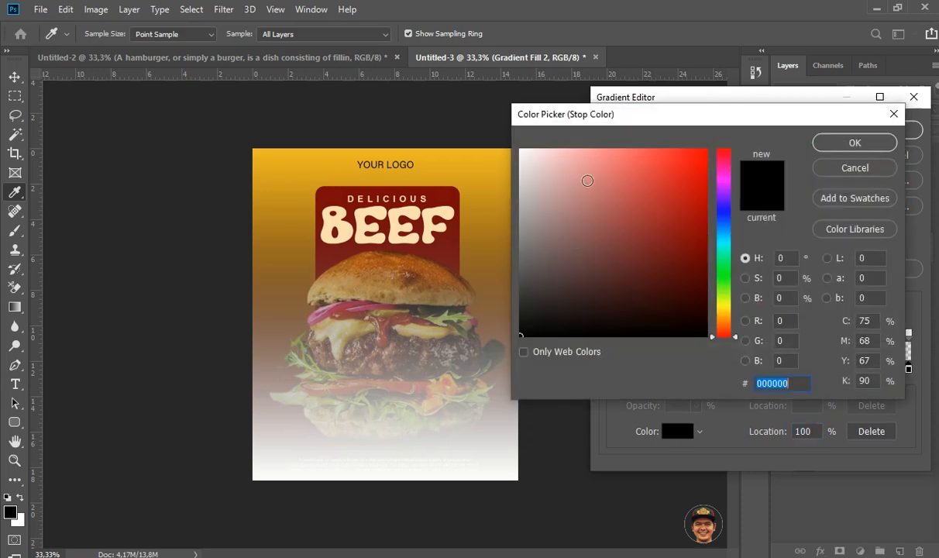
pyautogui.write('ffffff')
pyautogui.click(850, 143)
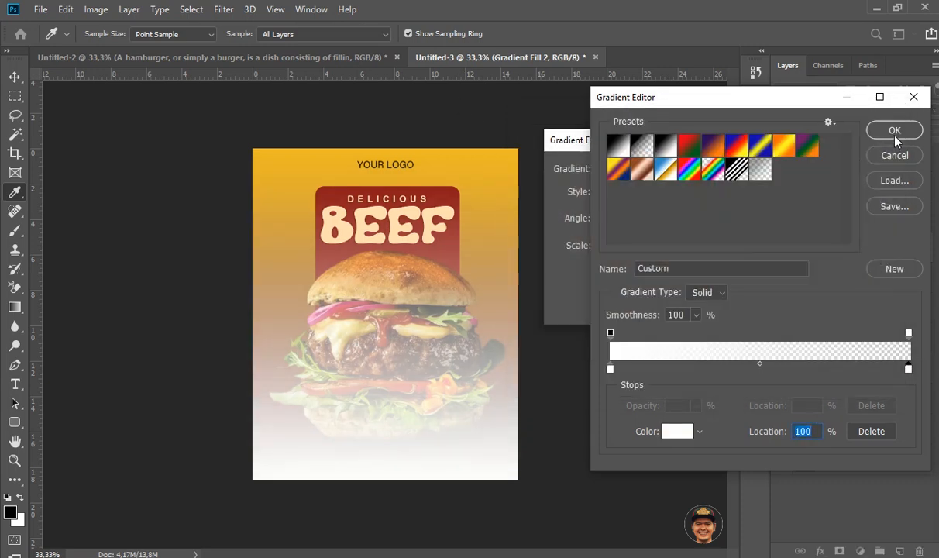
pyautogui.click(894, 130)
# Make the Gradient Fill 2 layer's gradient radial at 111% scale and position its glow at the poster's upper-left edge
pyautogui.click(623, 197)
pyautogui.click(616, 218)
pyautogui.moveTo(387, 314); pyautogui.dragTo(271, 204)
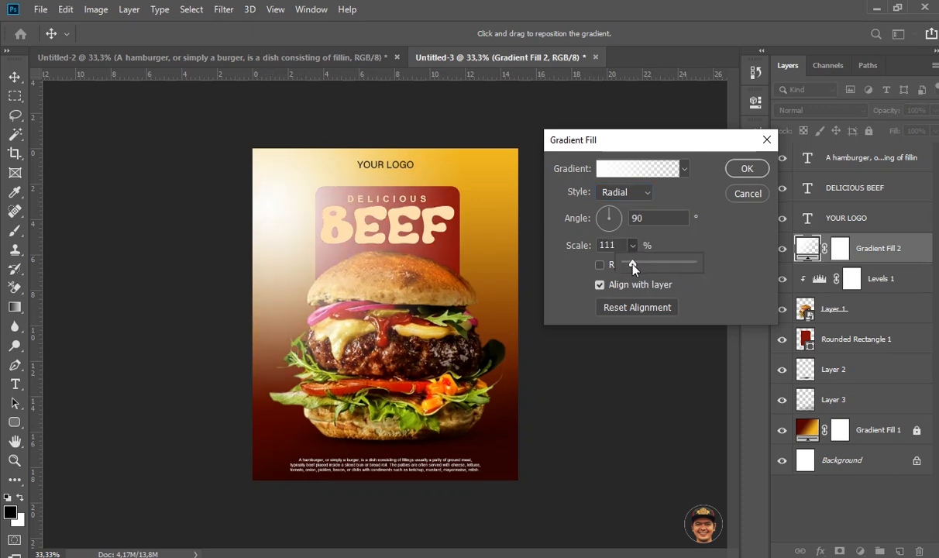
pyautogui.click(748, 170)
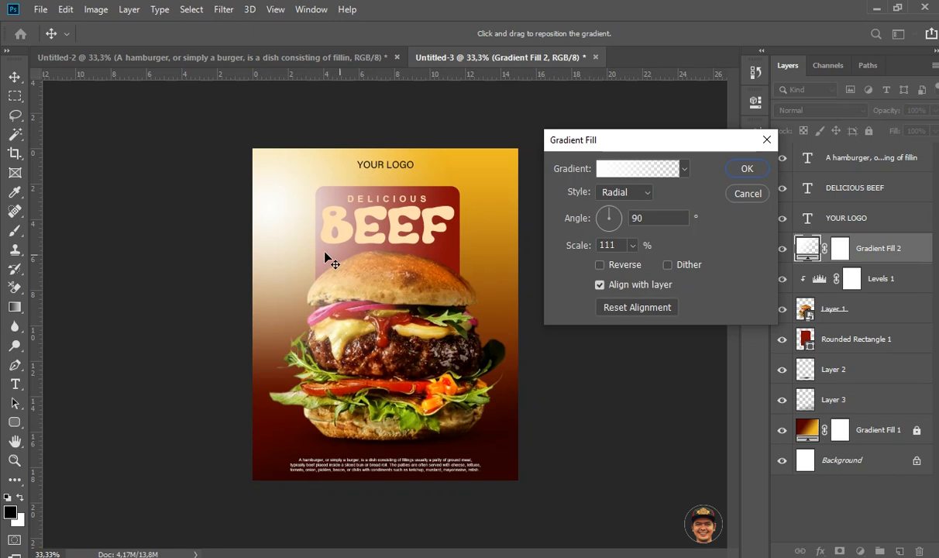
pyautogui.moveTo(287, 211); pyautogui.dragTo(262, 211)
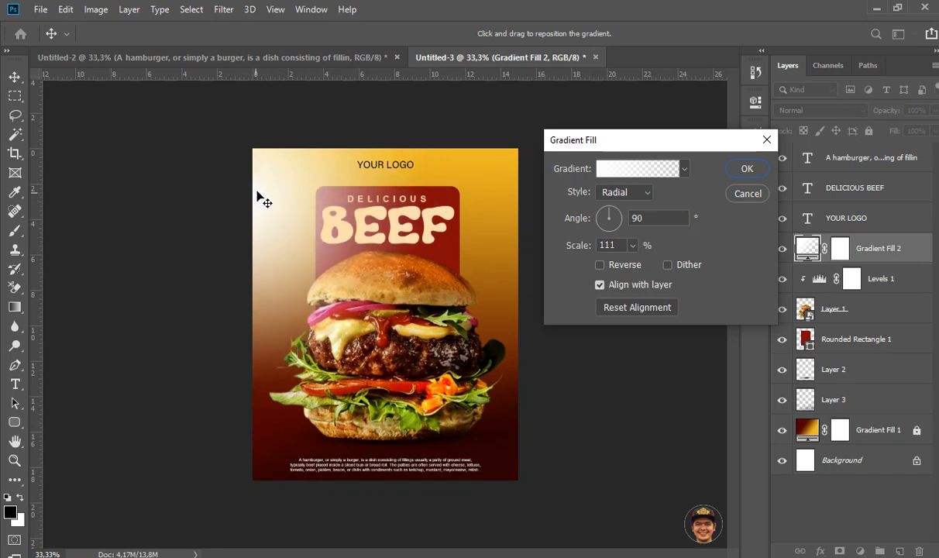
pyautogui.click(747, 169)
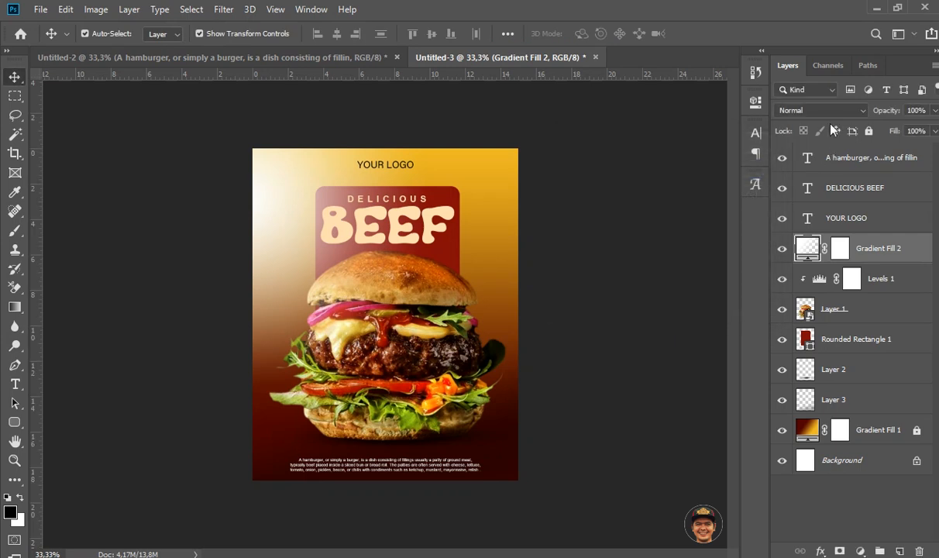
# Set the Gradient Fill 2 layer's blend mode to Screen and its opacity to 75%
pyautogui.click(781, 109)
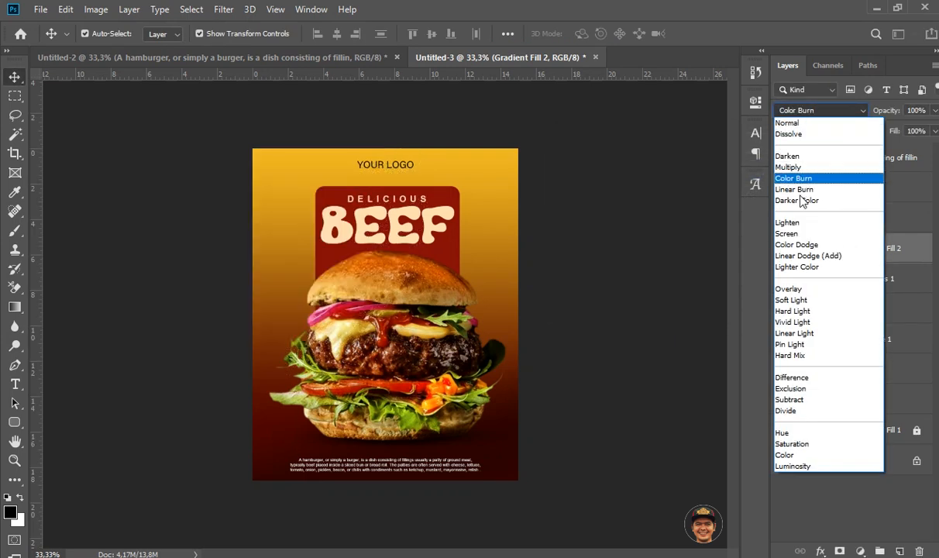
pyautogui.click(786, 233)
pyautogui.click(933, 110)
pyautogui.moveTo(930, 130); pyautogui.dragTo(918, 131)
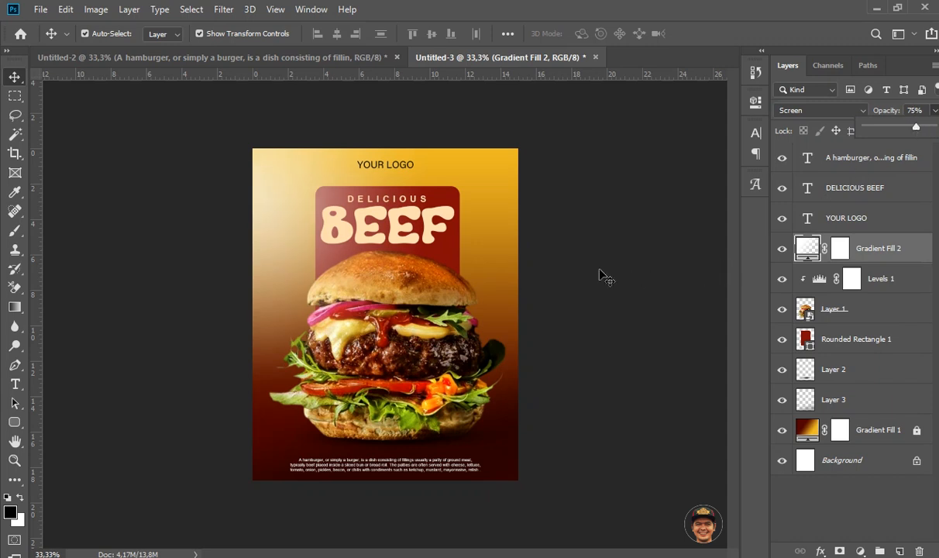
# Enlarge the radial glow of Gradient Fill 2 by setting its gradient scale to 133%
pyautogui.doubleClick(808, 248)
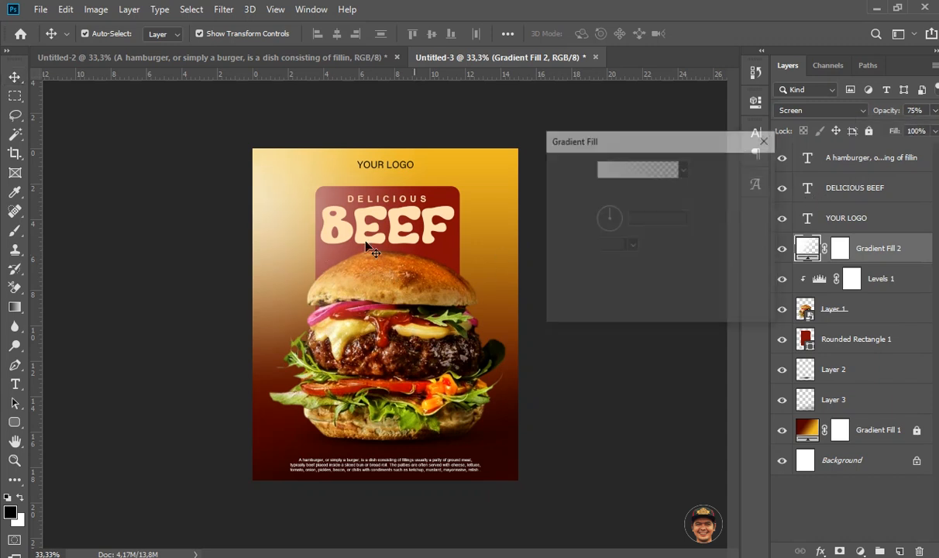
pyautogui.click(632, 245)
pyautogui.moveTo(630, 265); pyautogui.dragTo(633, 267)
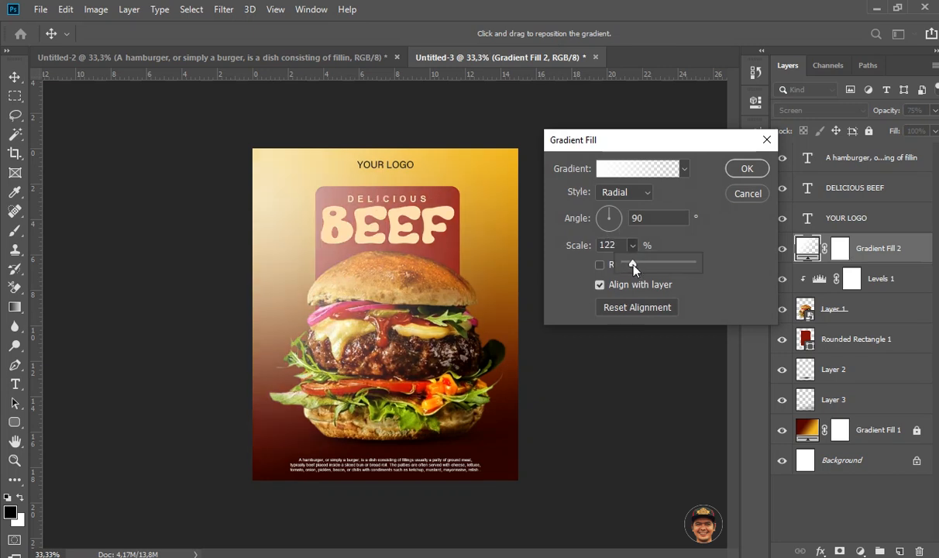
pyautogui.click(744, 168)
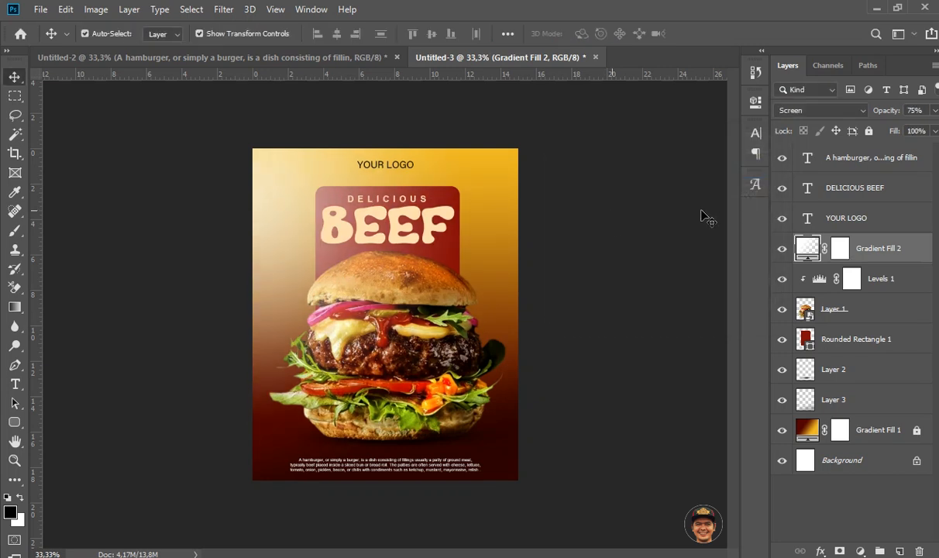
pyautogui.doubleClick(806, 254)
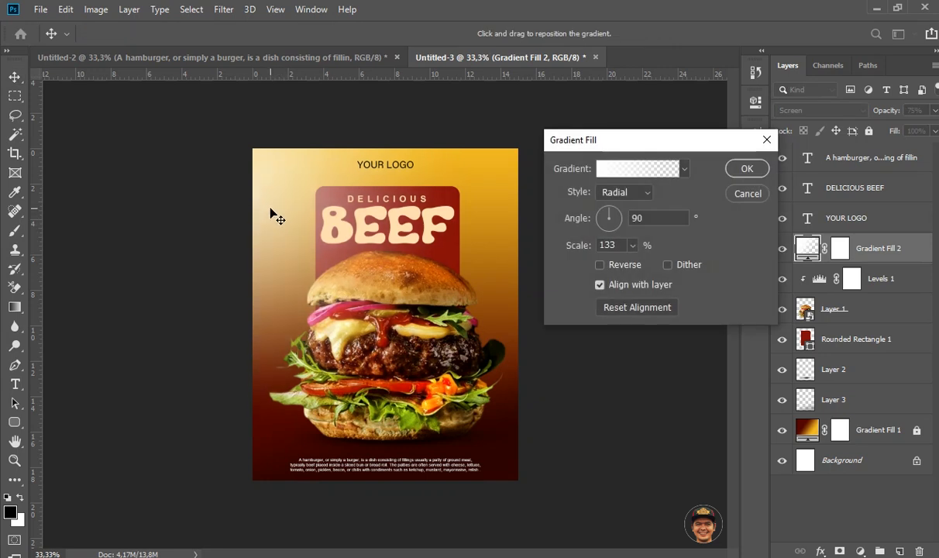
pyautogui.click(746, 170)
# Lower the Gradient Fill 2 layer's opacity to 66% and deselect the layer
pyautogui.click(935, 111)
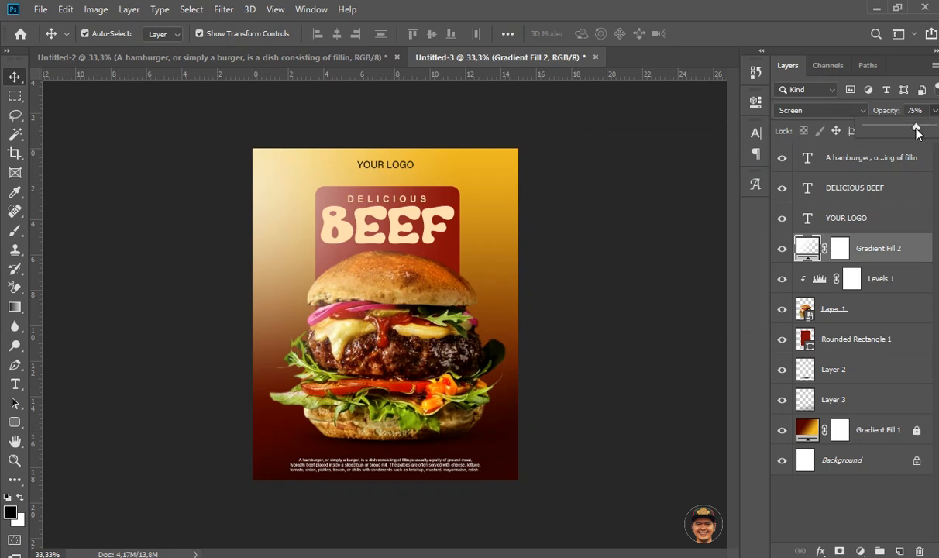
pyautogui.moveTo(914, 132); pyautogui.dragTo(910, 129)
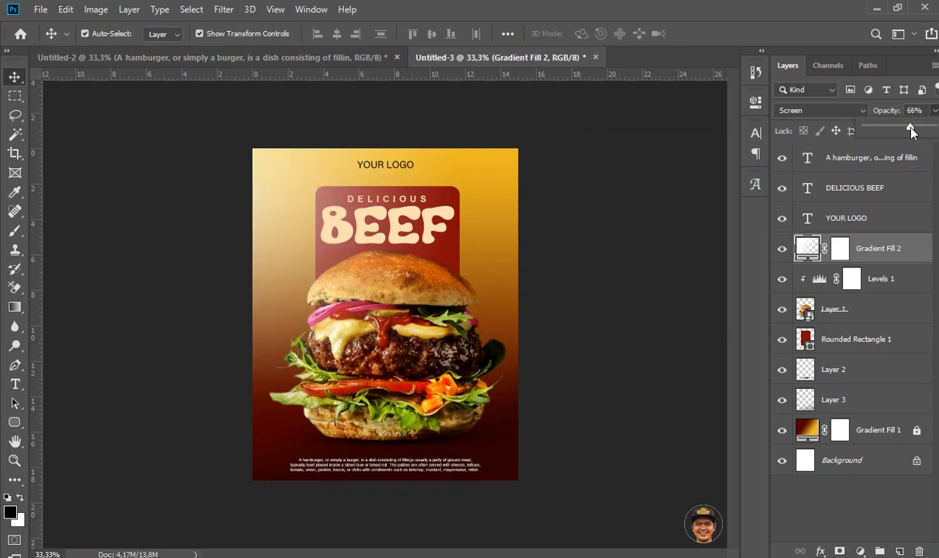
pyautogui.click(651, 287)
pyautogui.scroll(3, 643, 283)
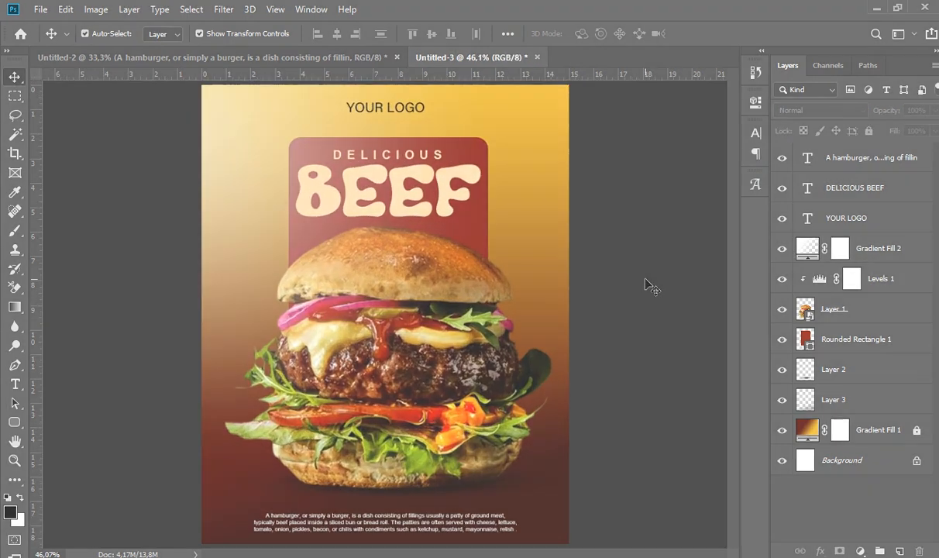